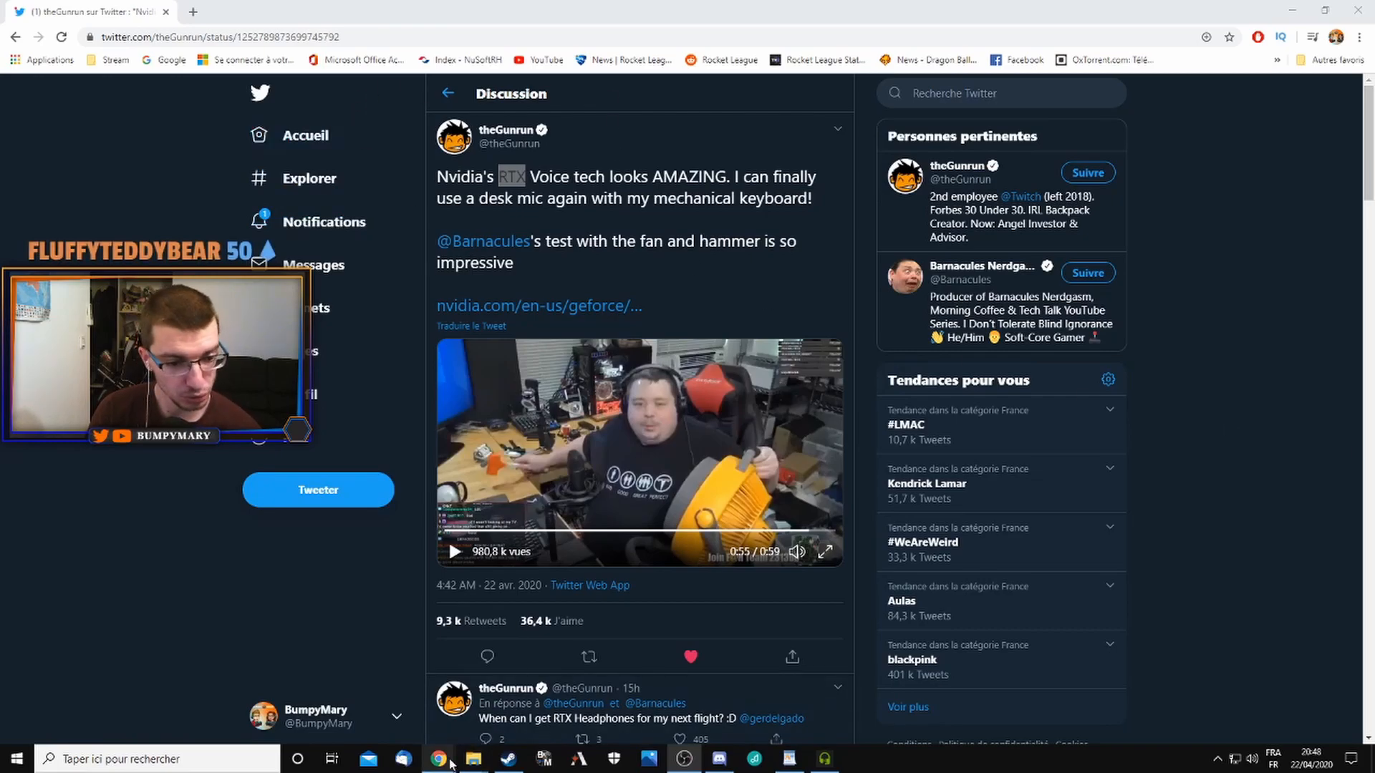
- Switch to the browser window with the NVIDIA RTX Voice setup guide and highlight "NVIDIA RTX Voice" in its title
mouse_move(438, 759)
click(359, 695)
scroll(995, 359, up, 2)
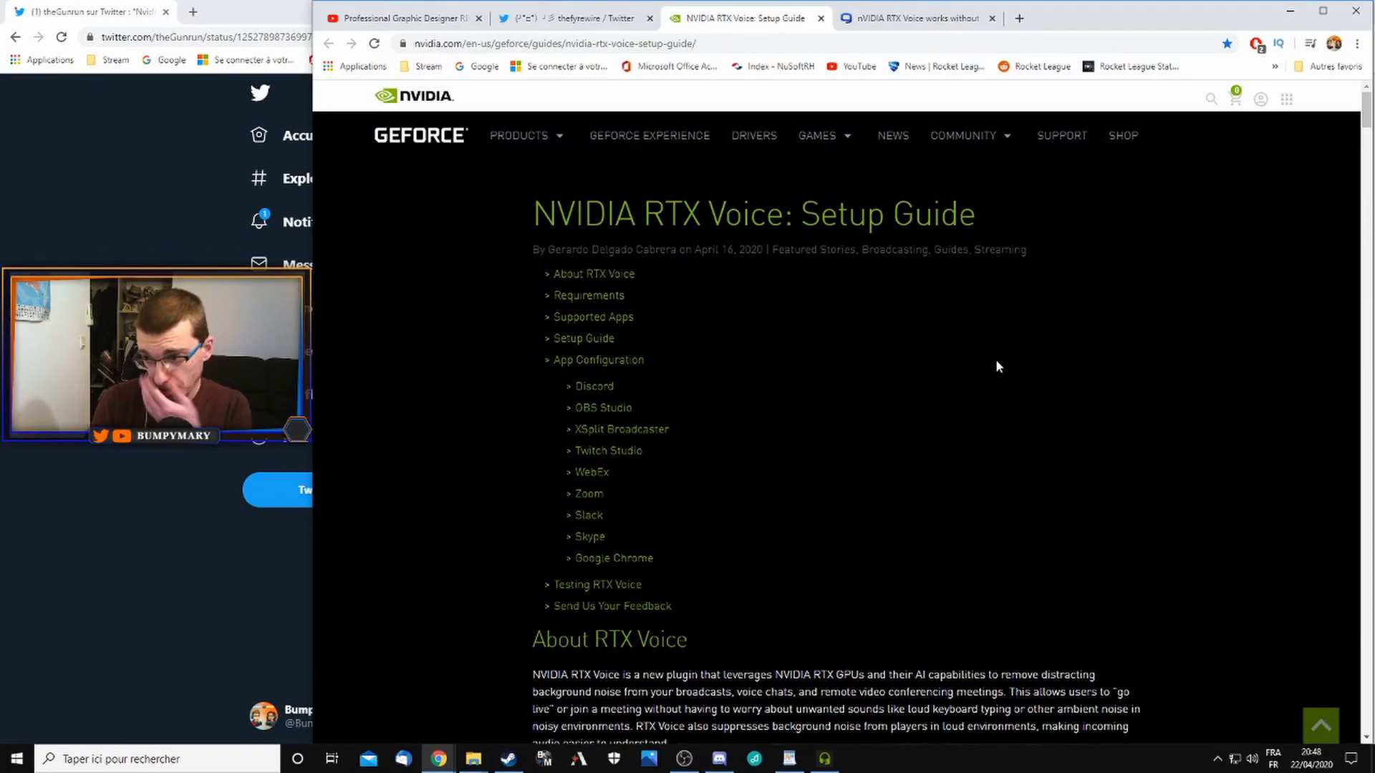
drag(532, 215, 784, 215)
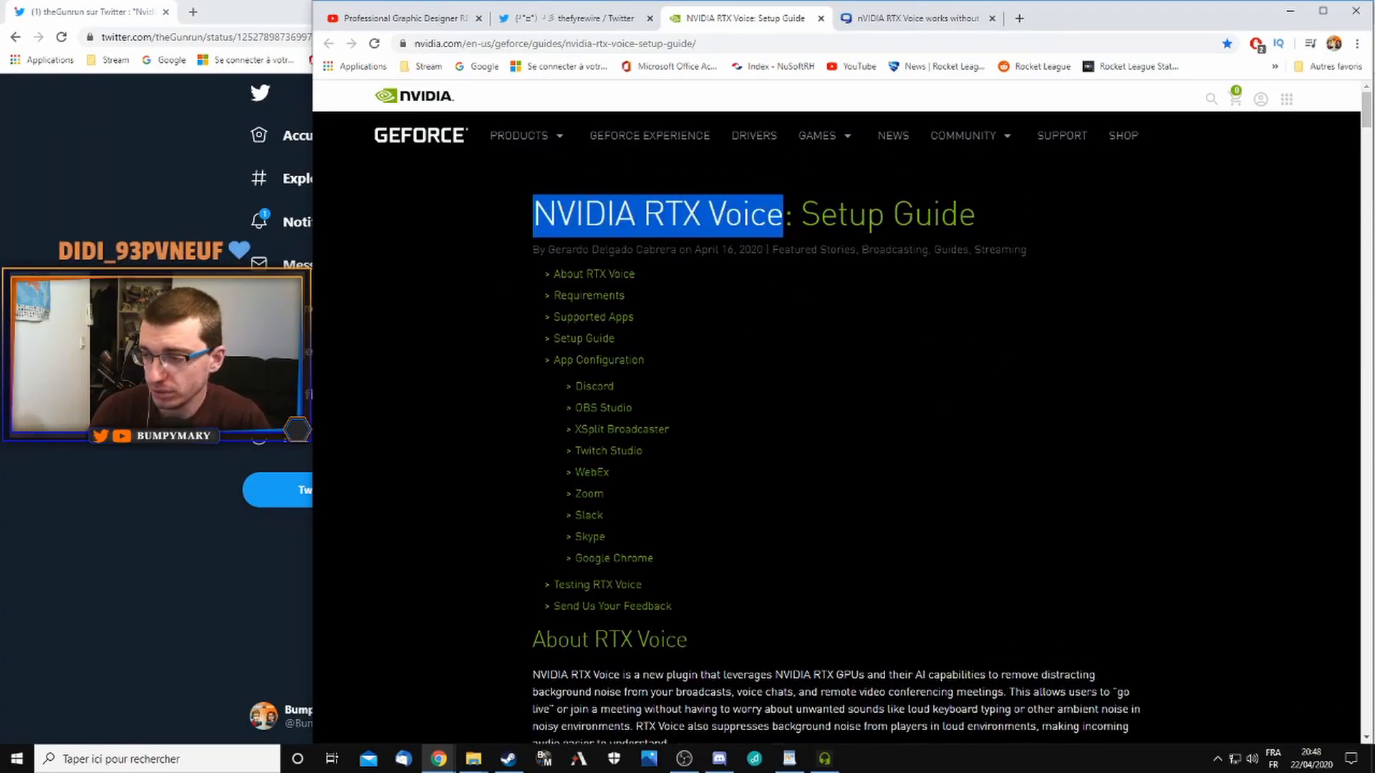
scroll(793, 242, down, 1)
scroll(792, 242, up, 1)
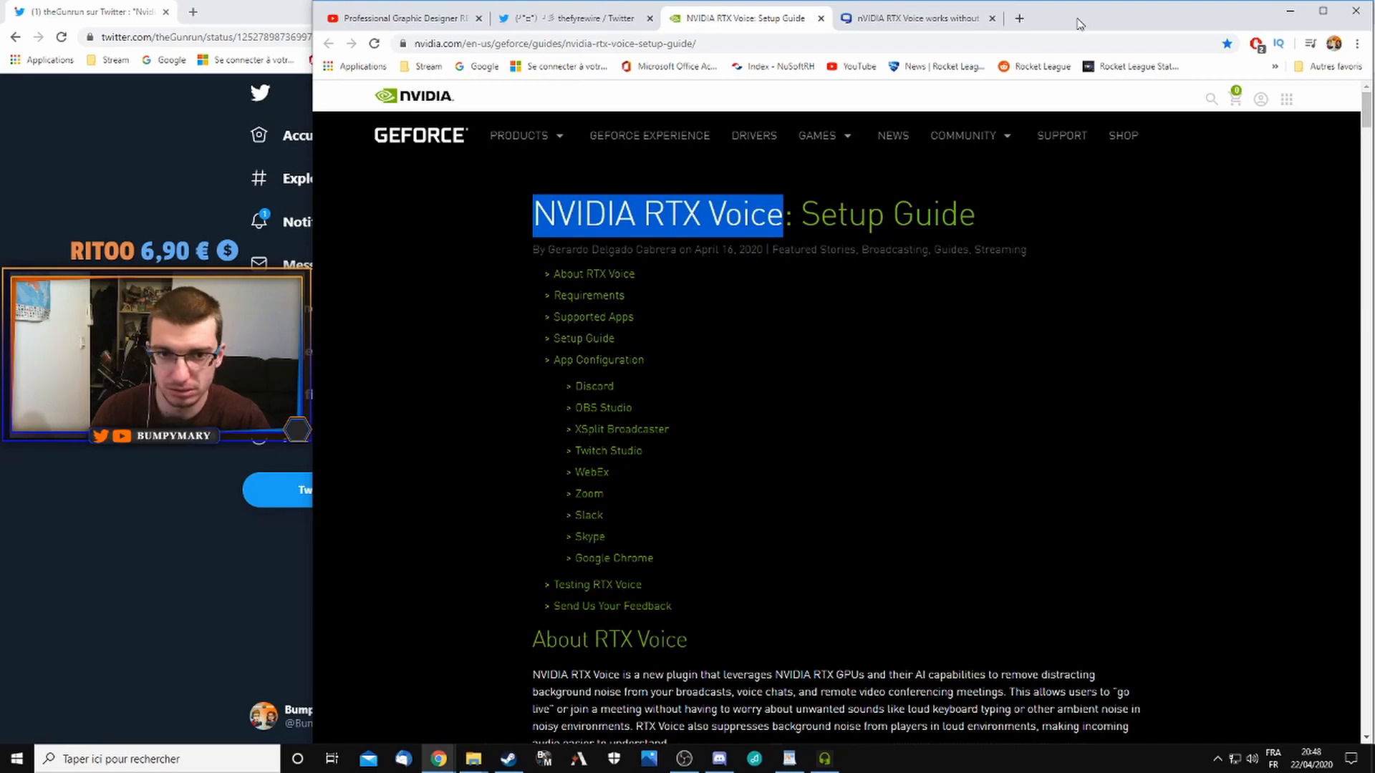
- Return to the tweet about RTX Voice and play its fan and hammer demo video, pausing it near the end
key(alt+Tab)
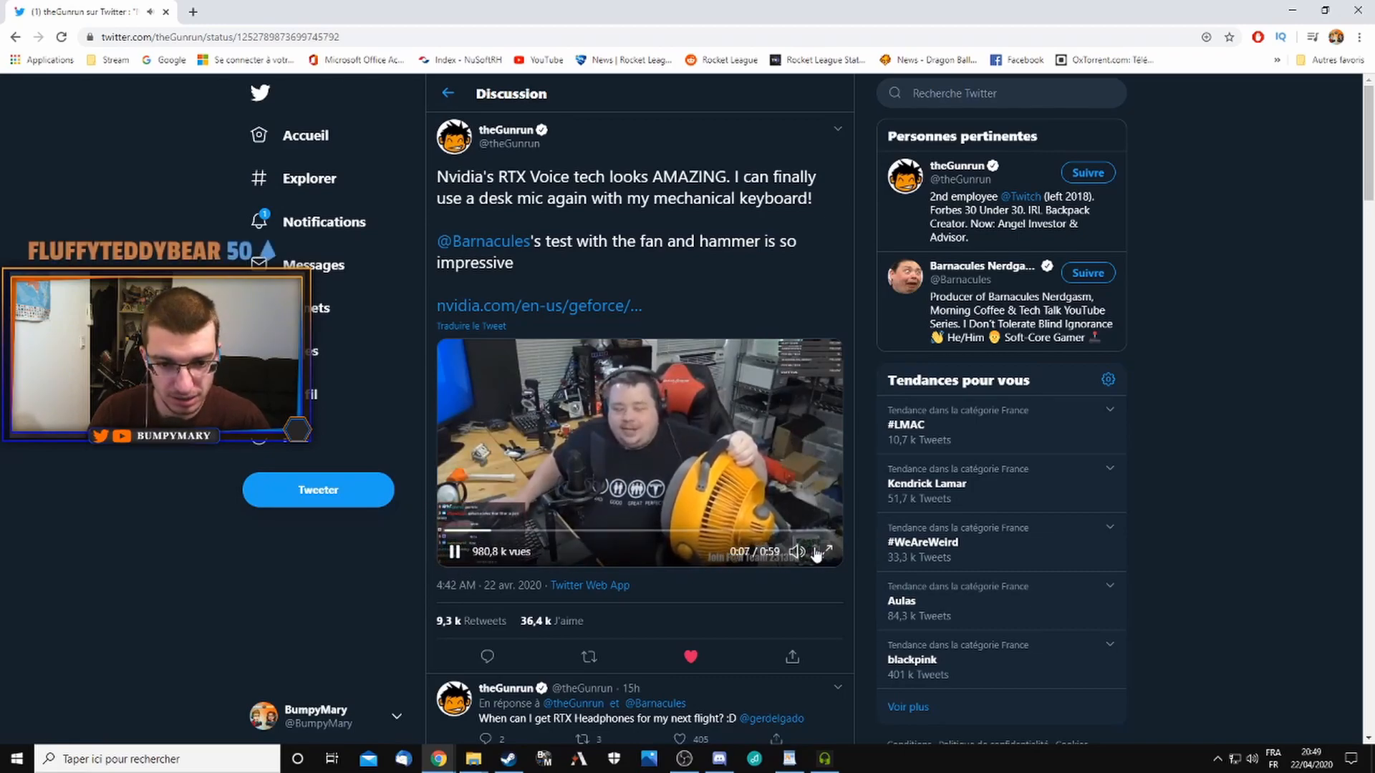
mouse_move(797, 550)
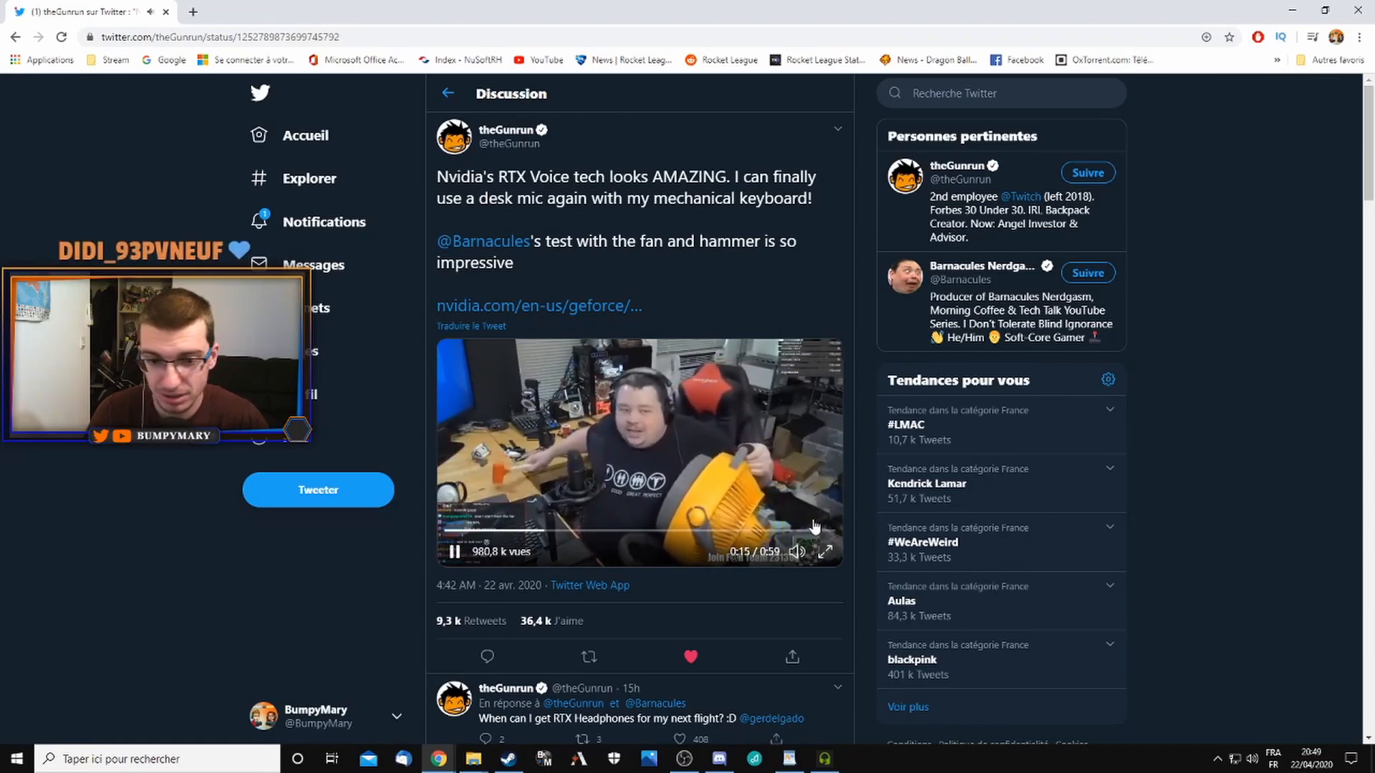
drag(797, 489, 798, 507)
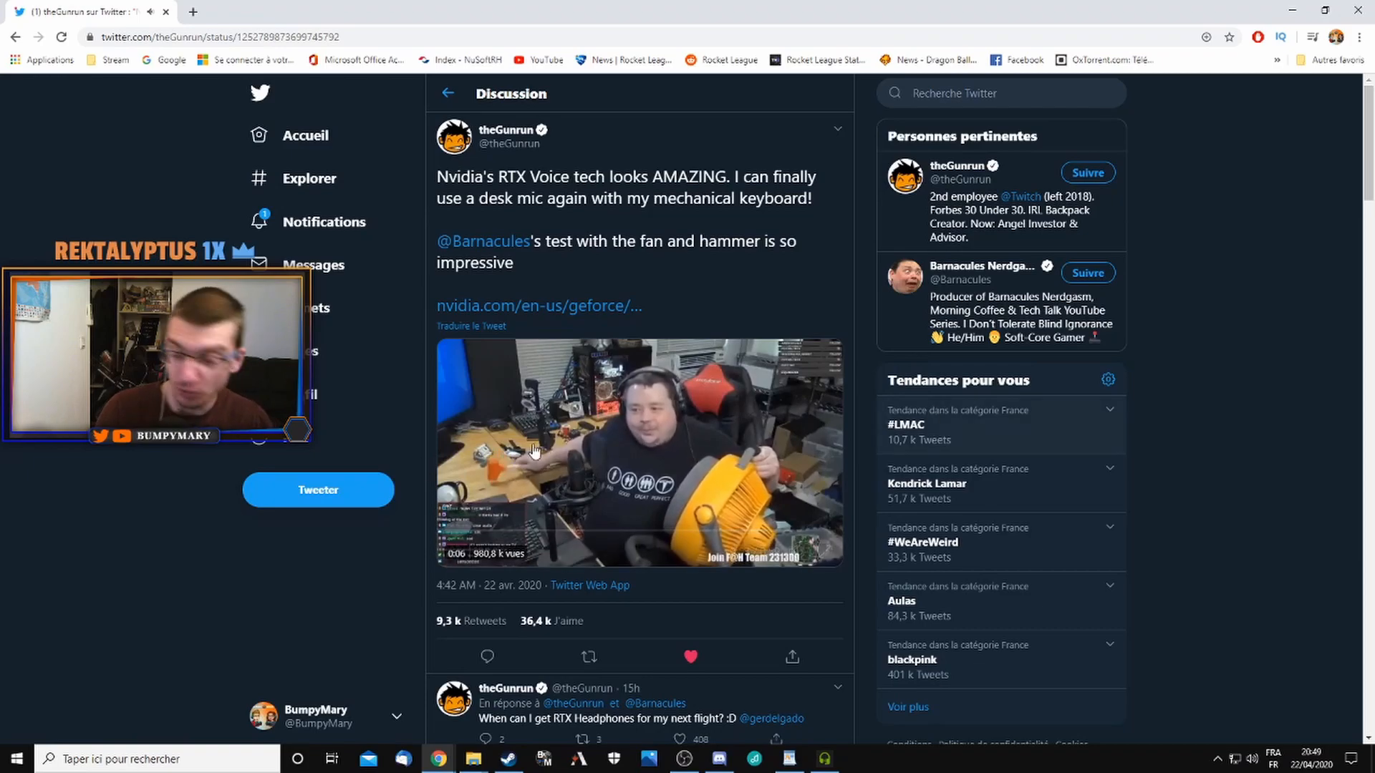
click(459, 552)
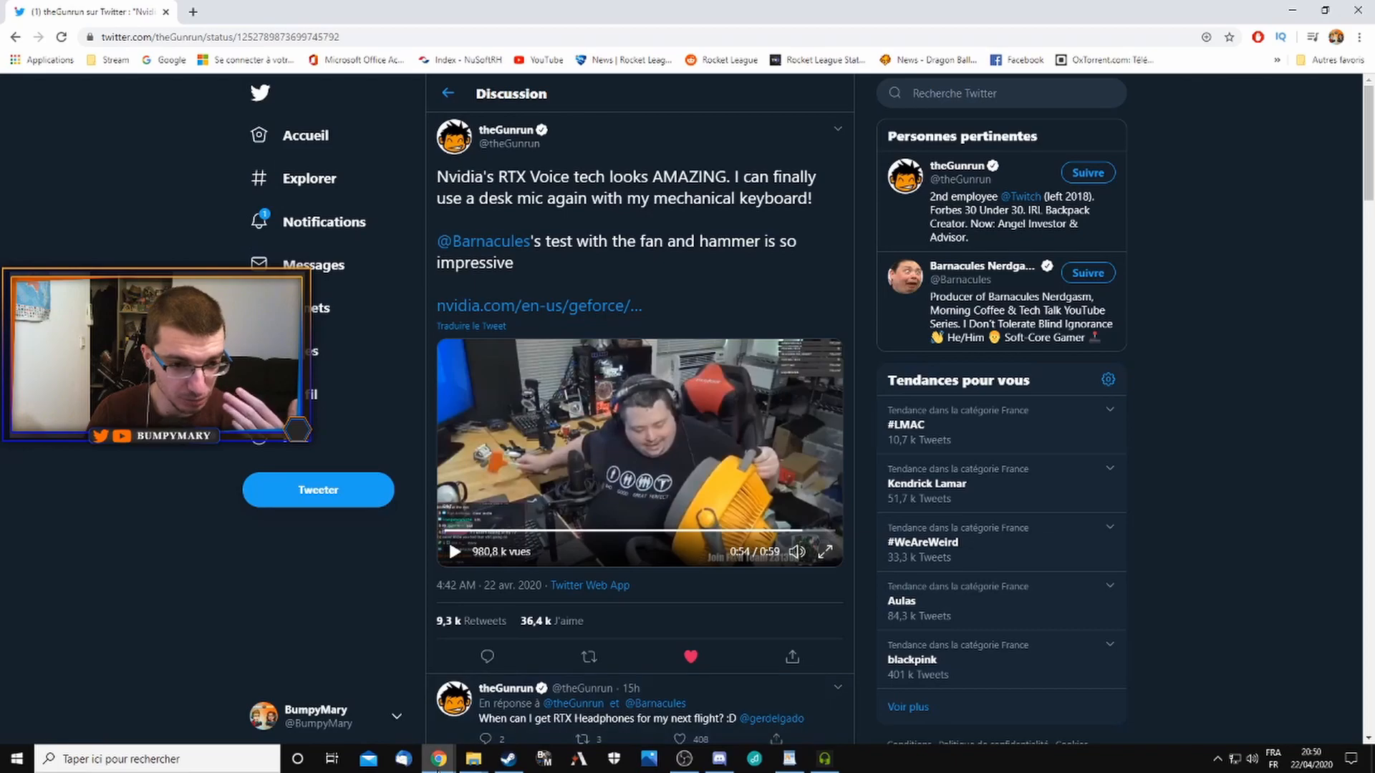
- Go back to the NVIDIA RTX Voice setup guide and review it down to the download, installation and configuration instructions
mouse_move(439, 757)
click(496, 651)
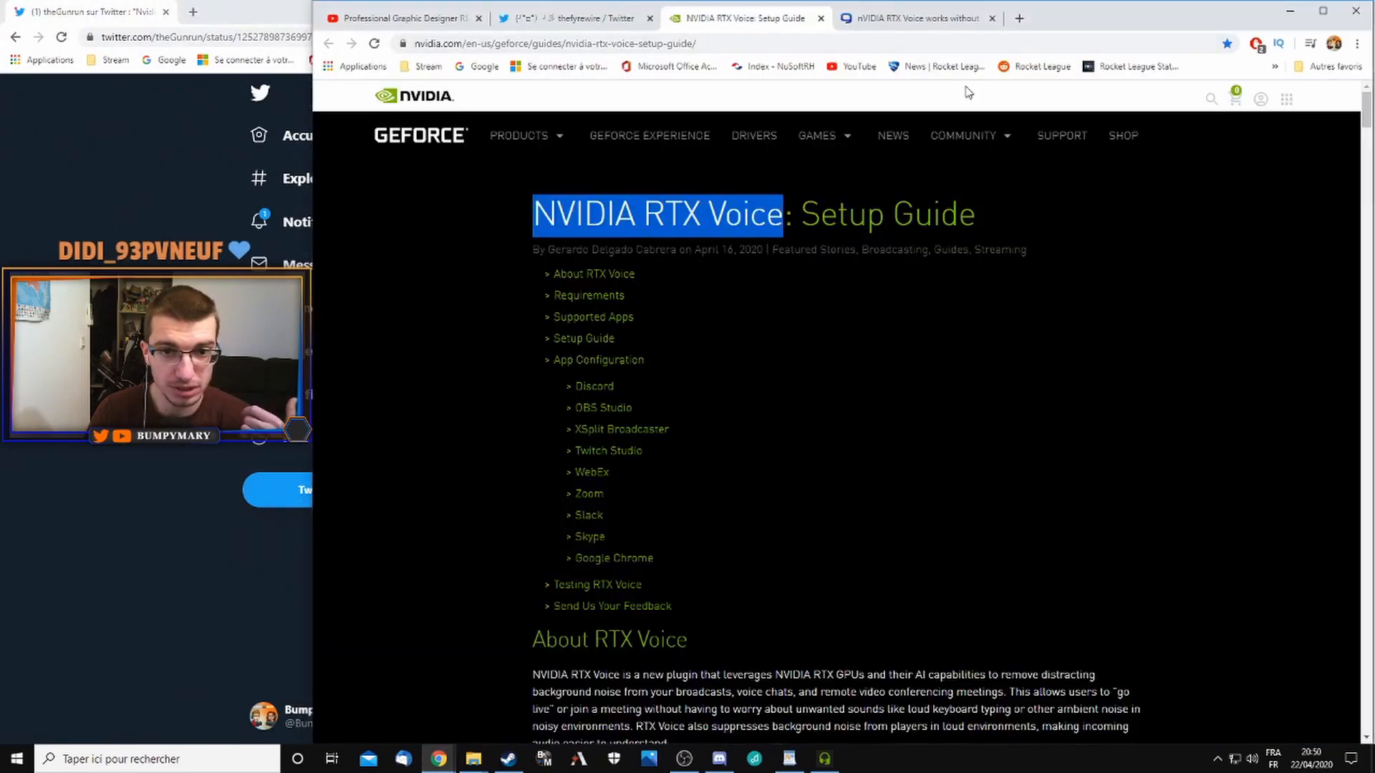
click(936, 408)
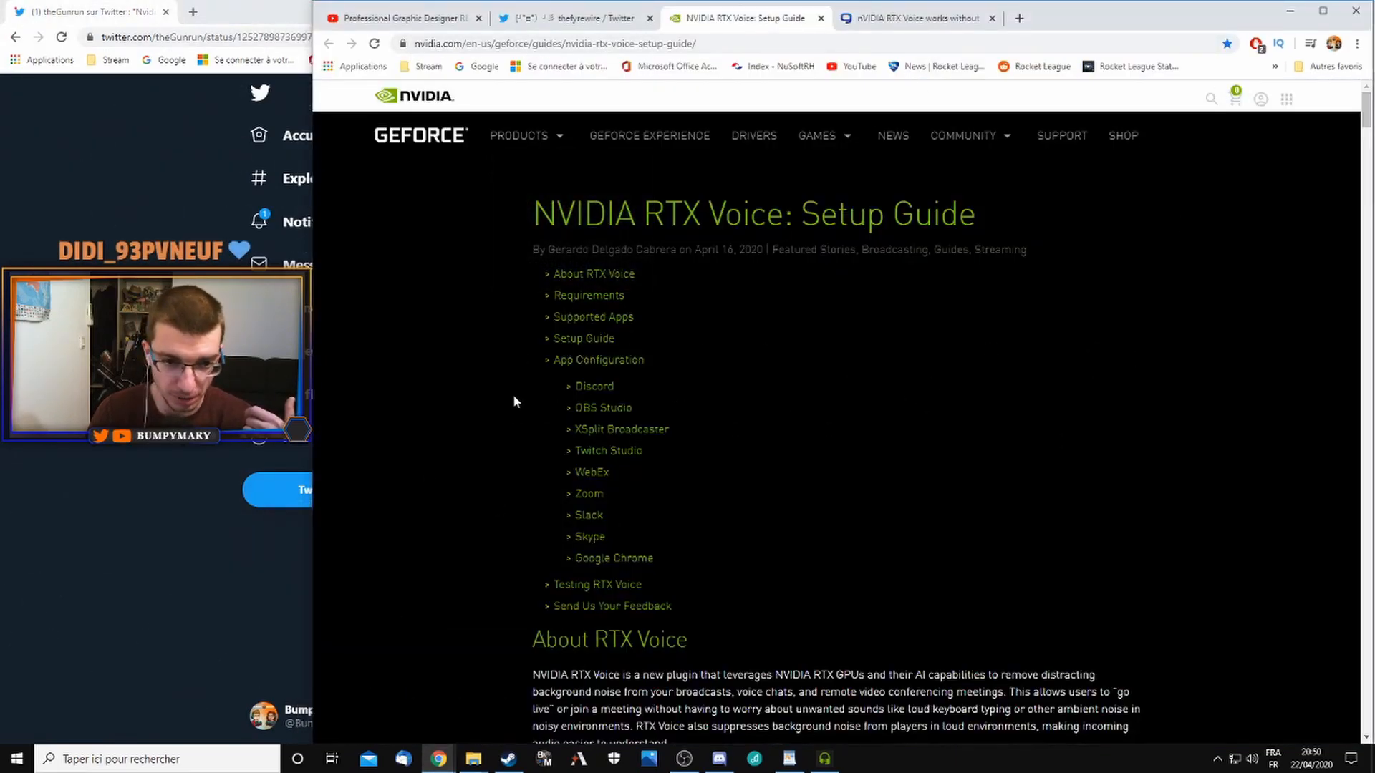
scroll(887, 421, down, 5)
scroll(780, 398, up, 5)
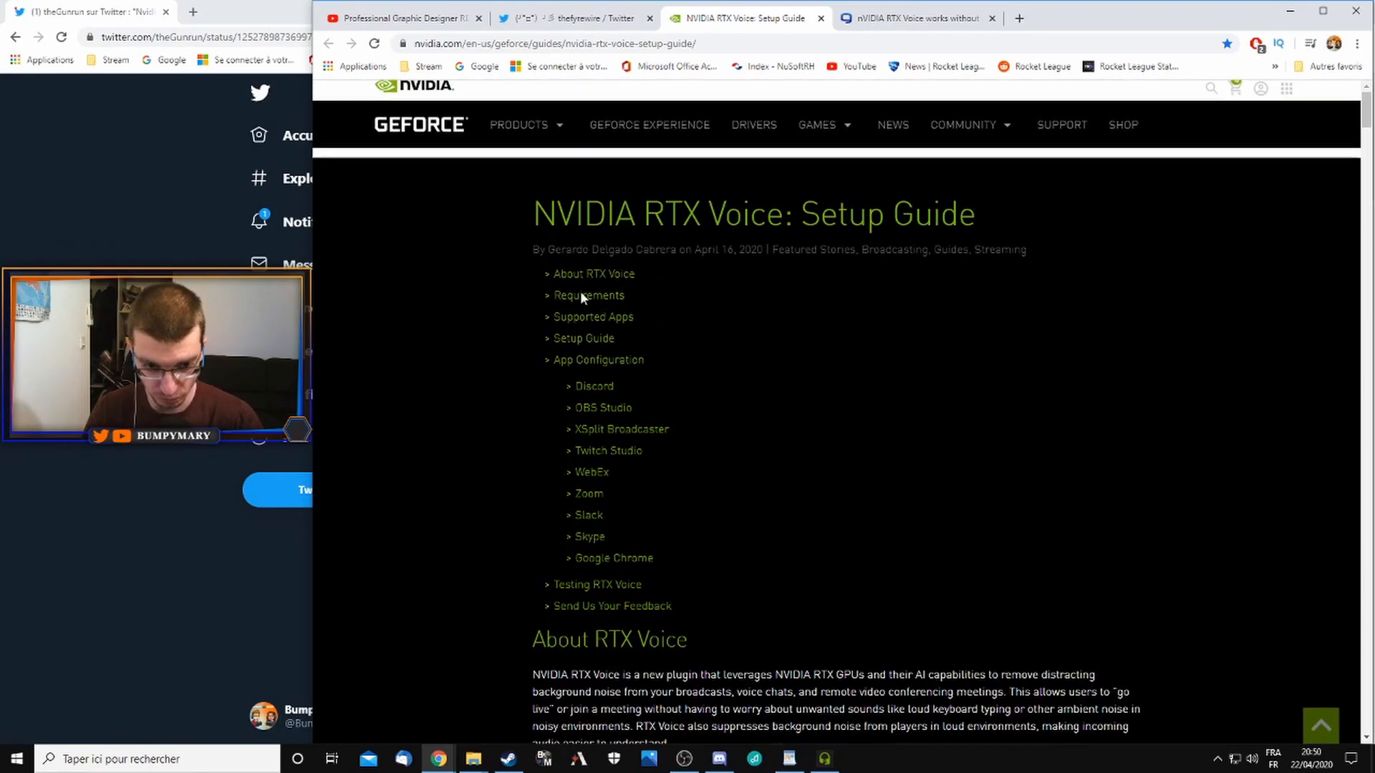
drag(643, 215, 782, 215)
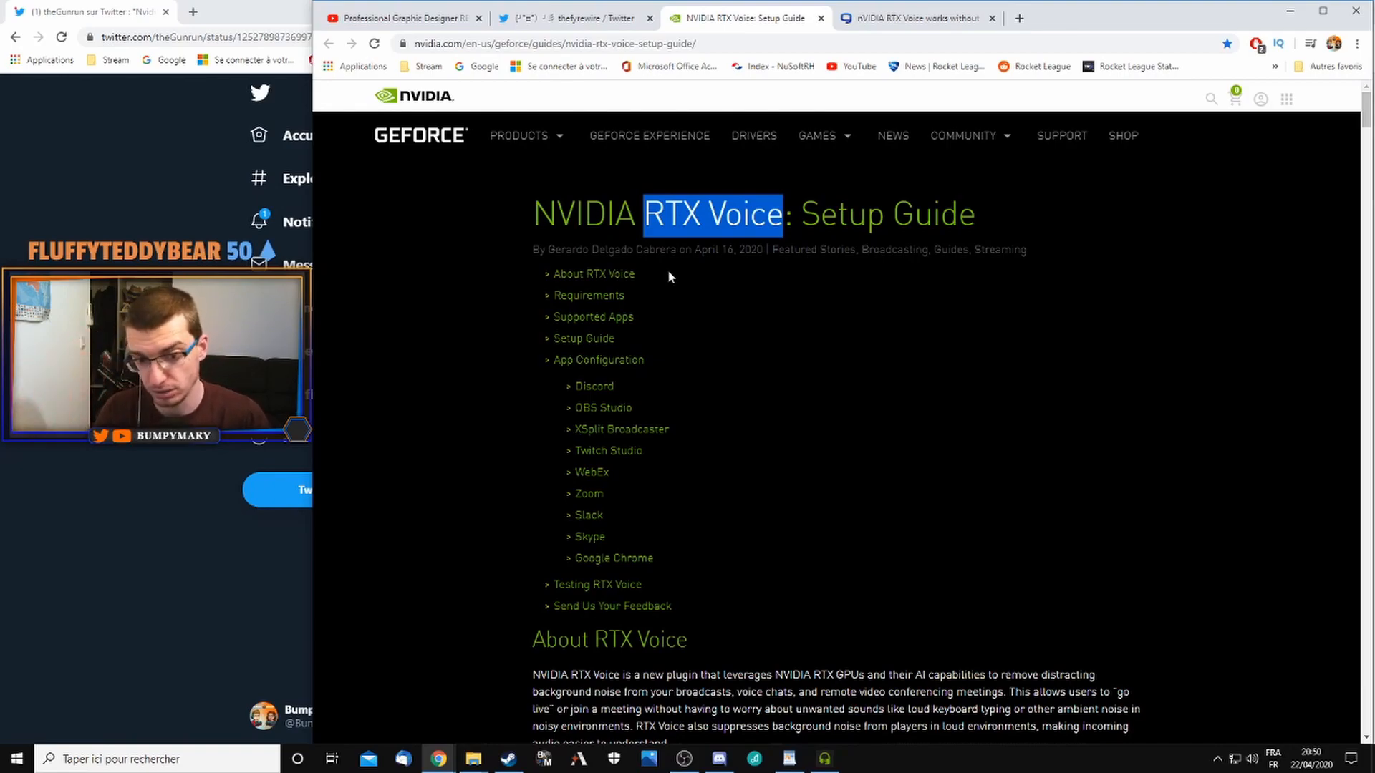
scroll(793, 300, down, 3)
scroll(716, 337, up, 3)
scroll(692, 356, down, 15)
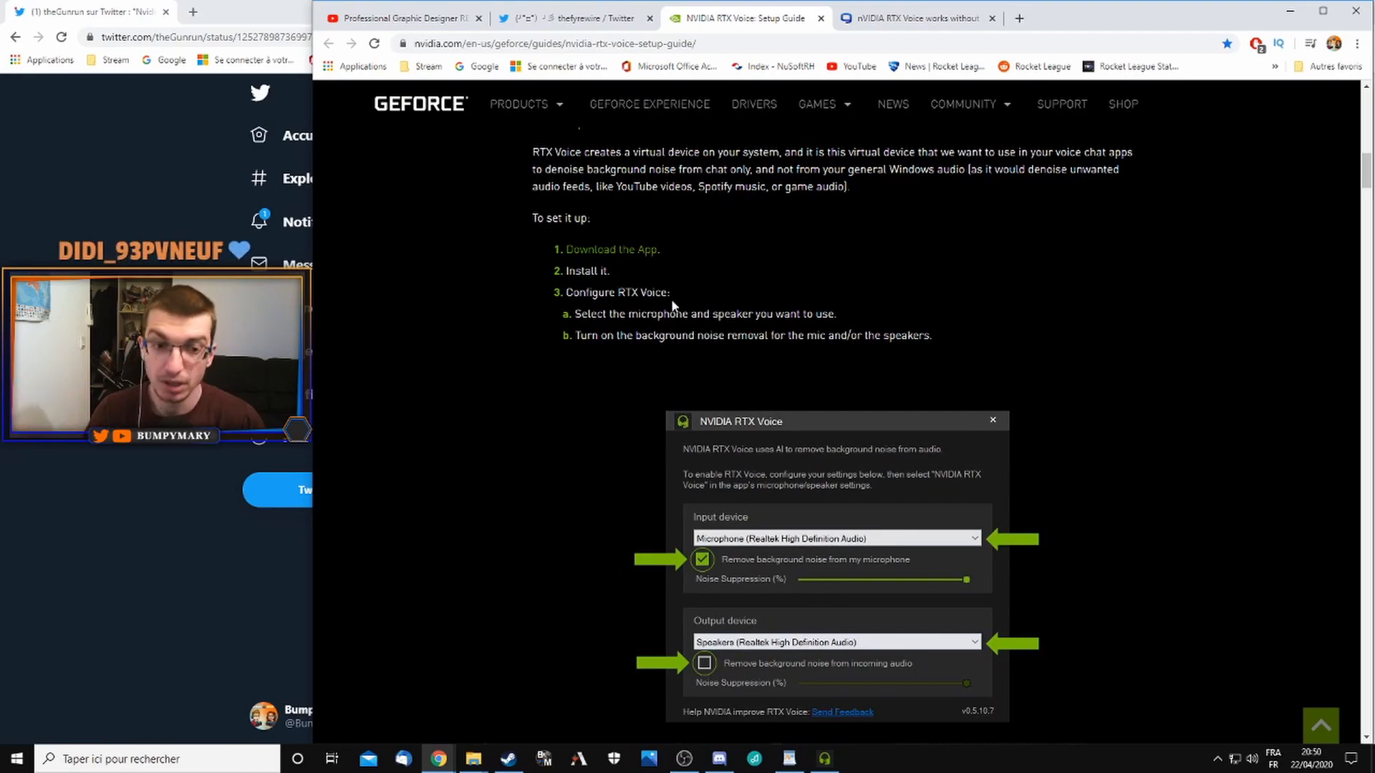
- Open the Guru3D thread on using RTX Voice without an RTX GPU and highlight the RTXVoice.nvi file path
click(890, 20)
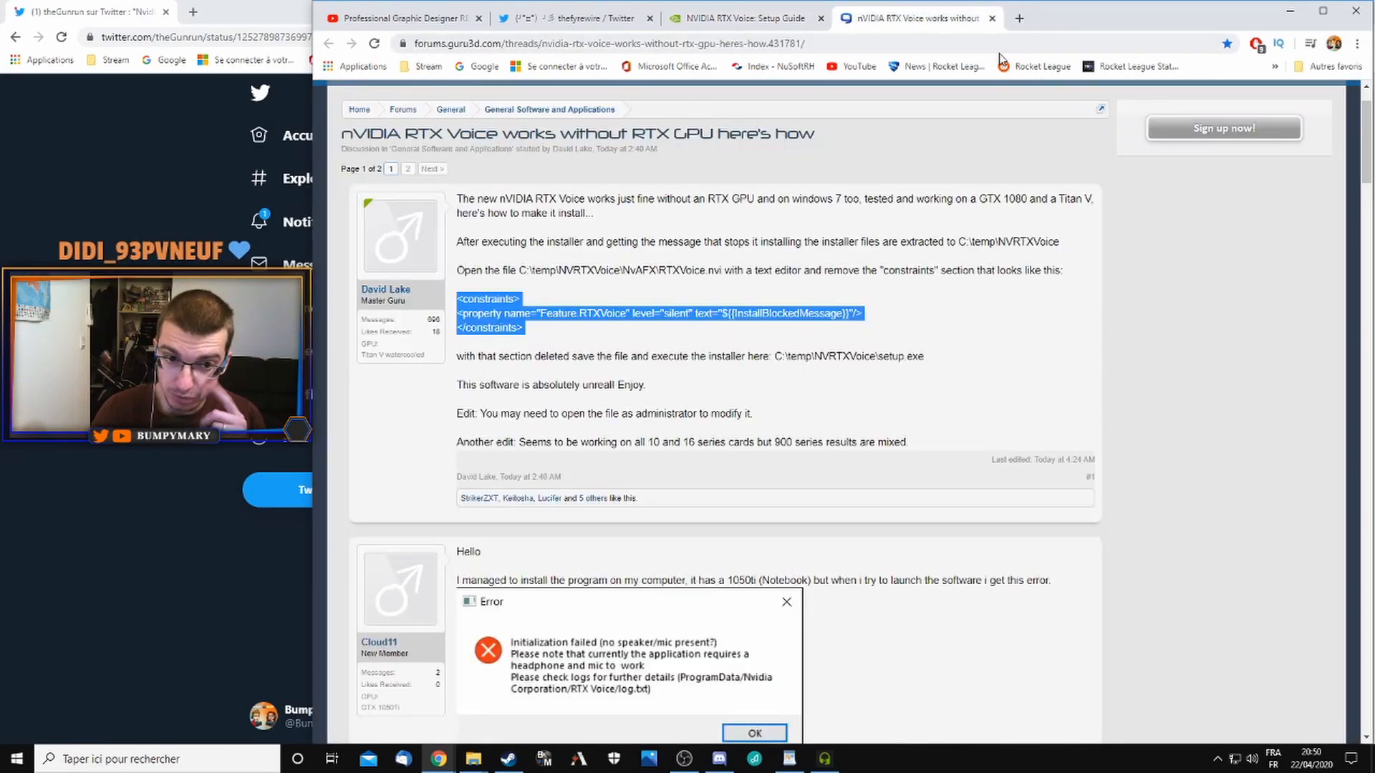
click(837, 275)
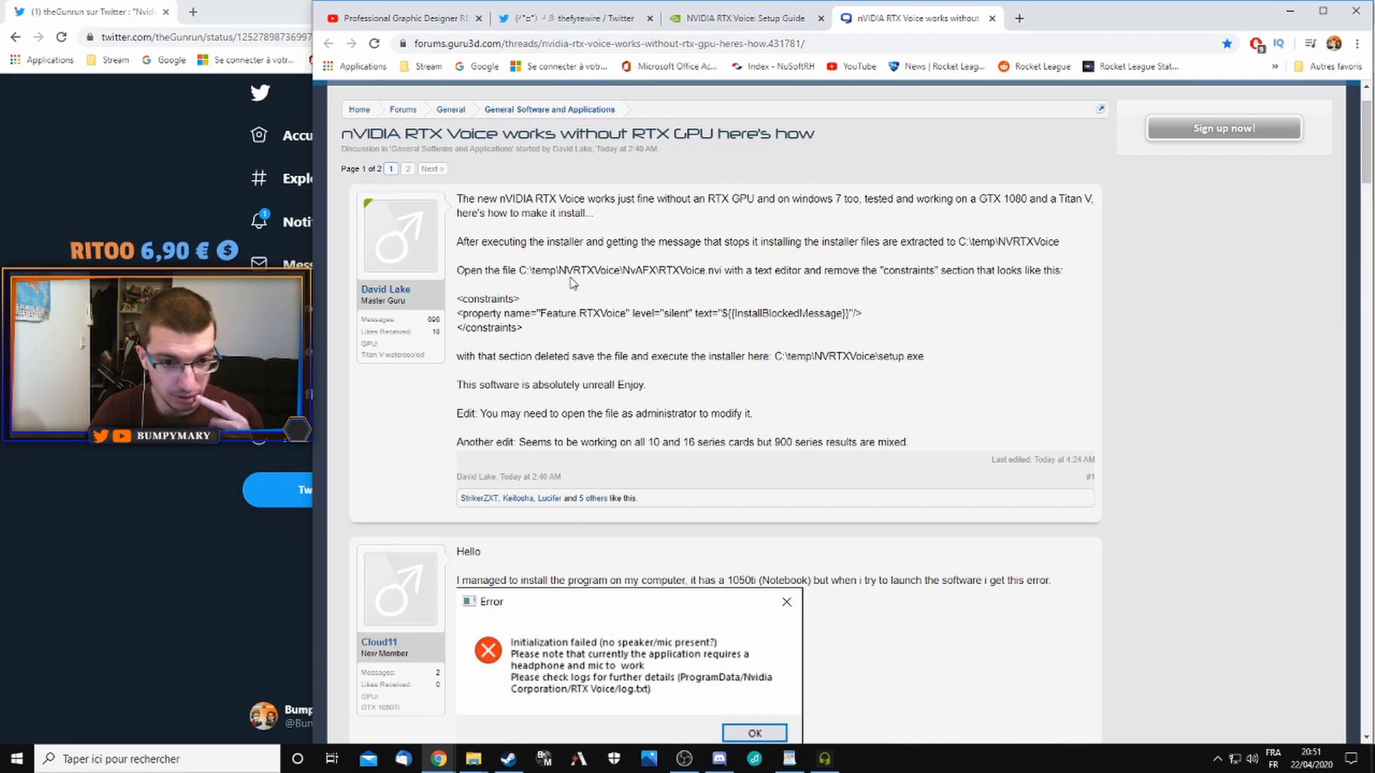
drag(511, 270, 743, 270)
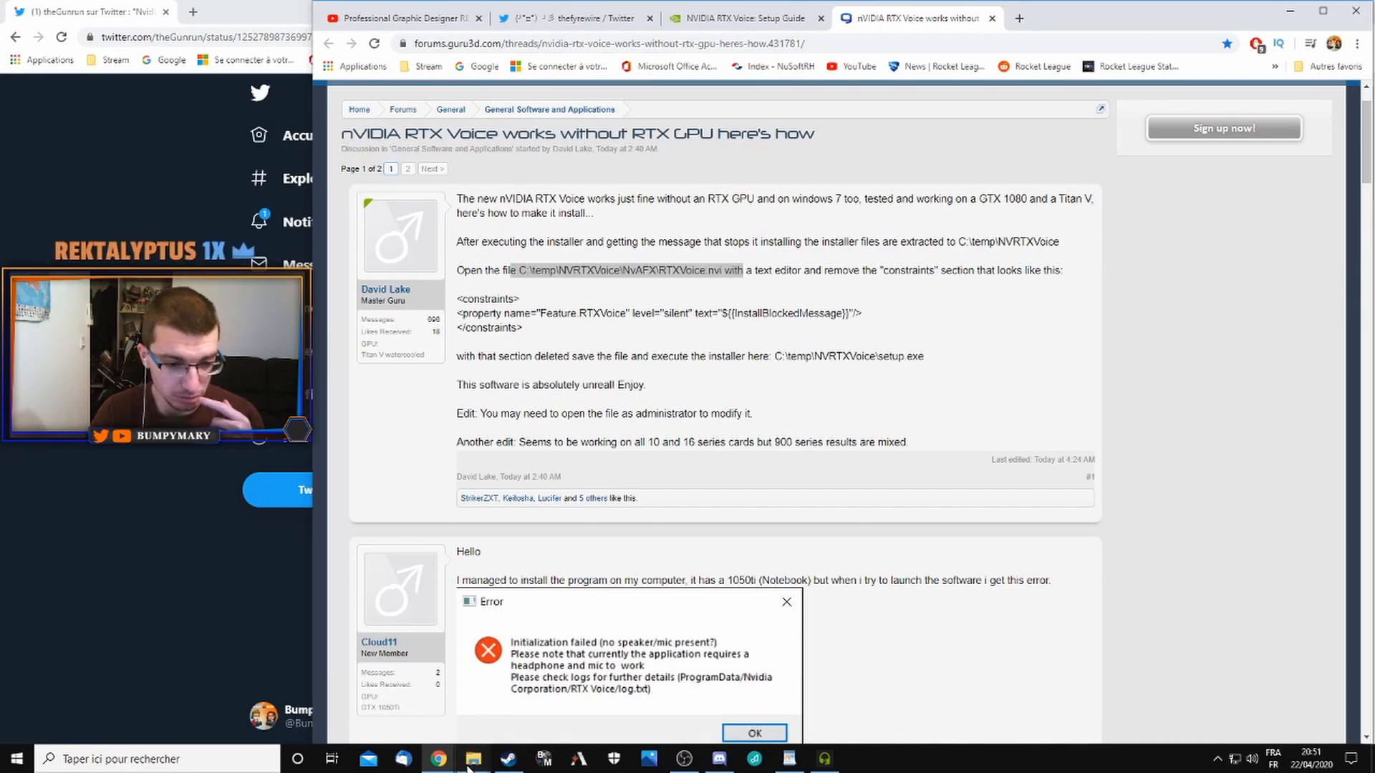
- Open RTXVoice.nvi from C:\temp\NVRTXVoice\NvAFX in WordPad to view its contents, and minimise it
click(474, 759)
click(451, 702)
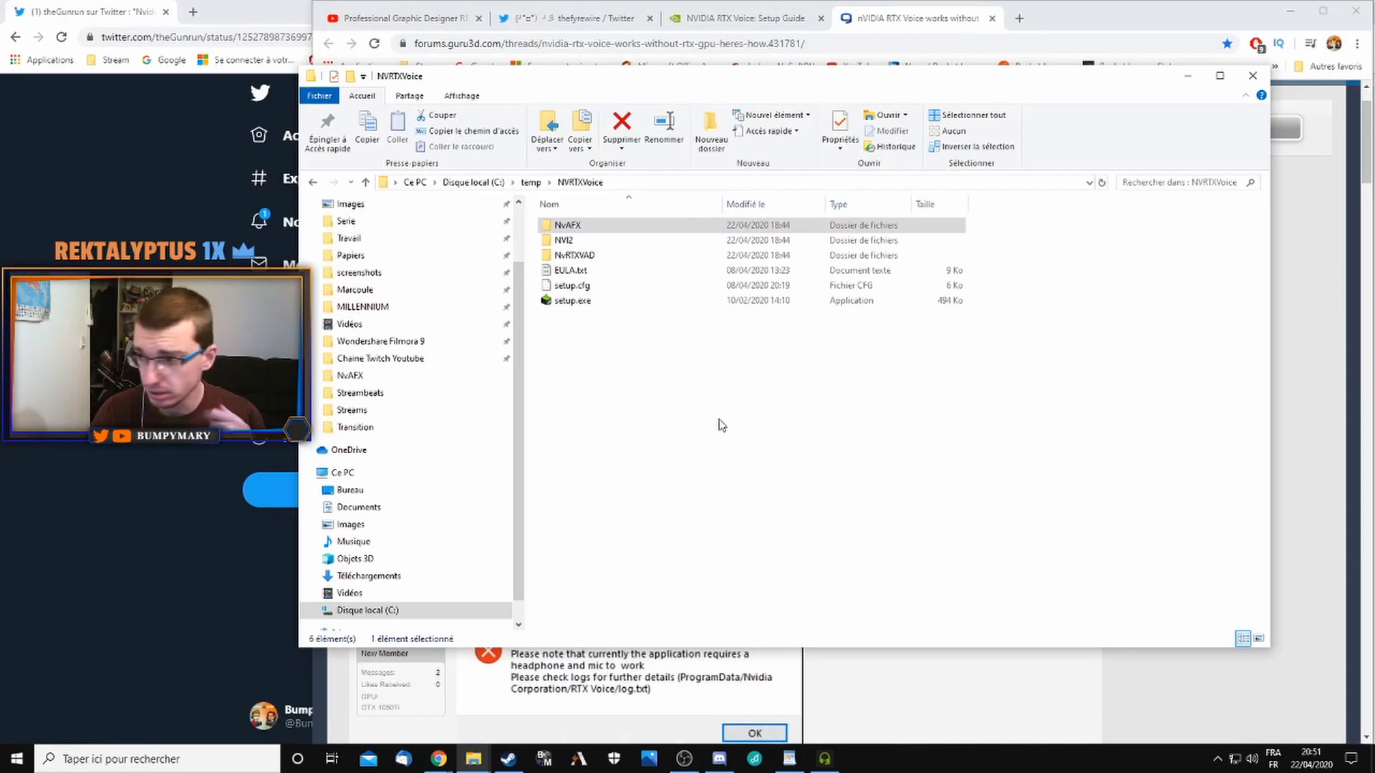
double_click(573, 226)
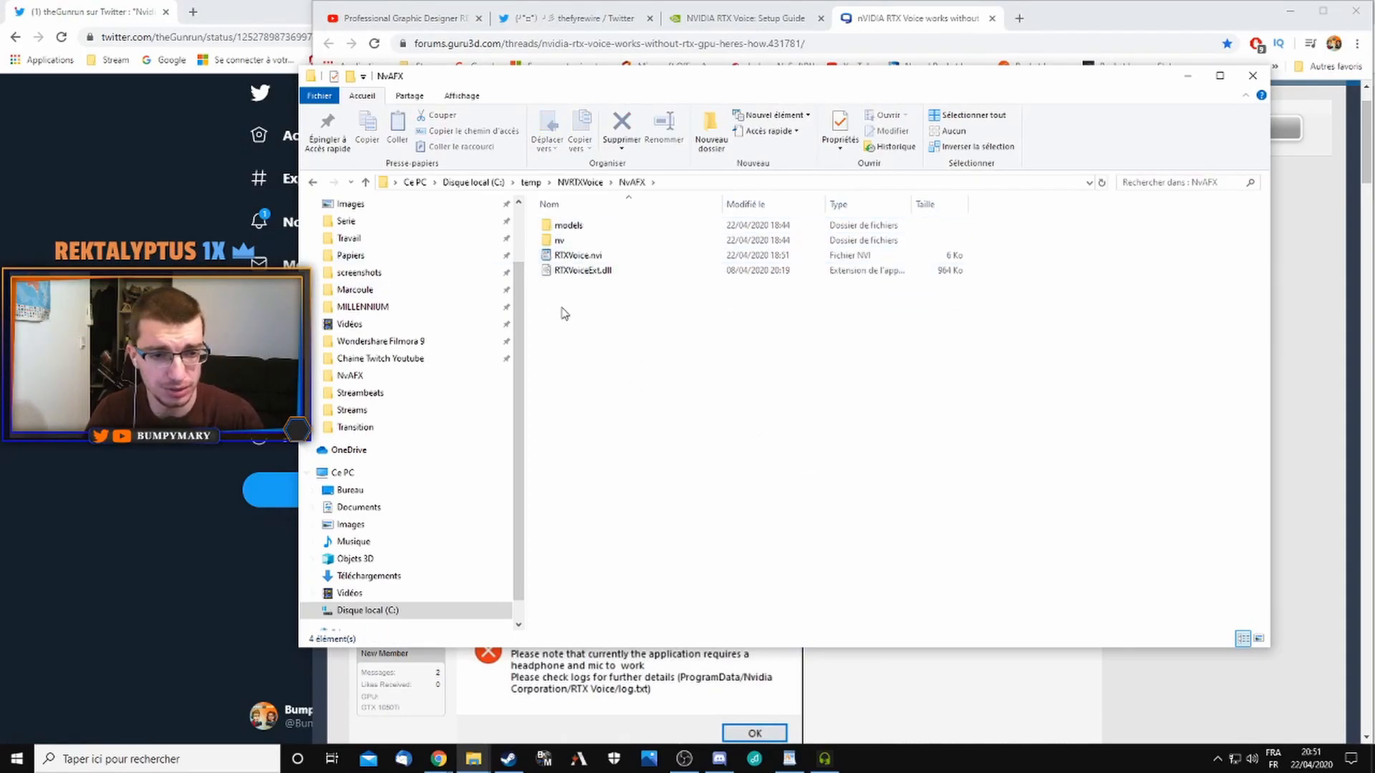
click(595, 258)
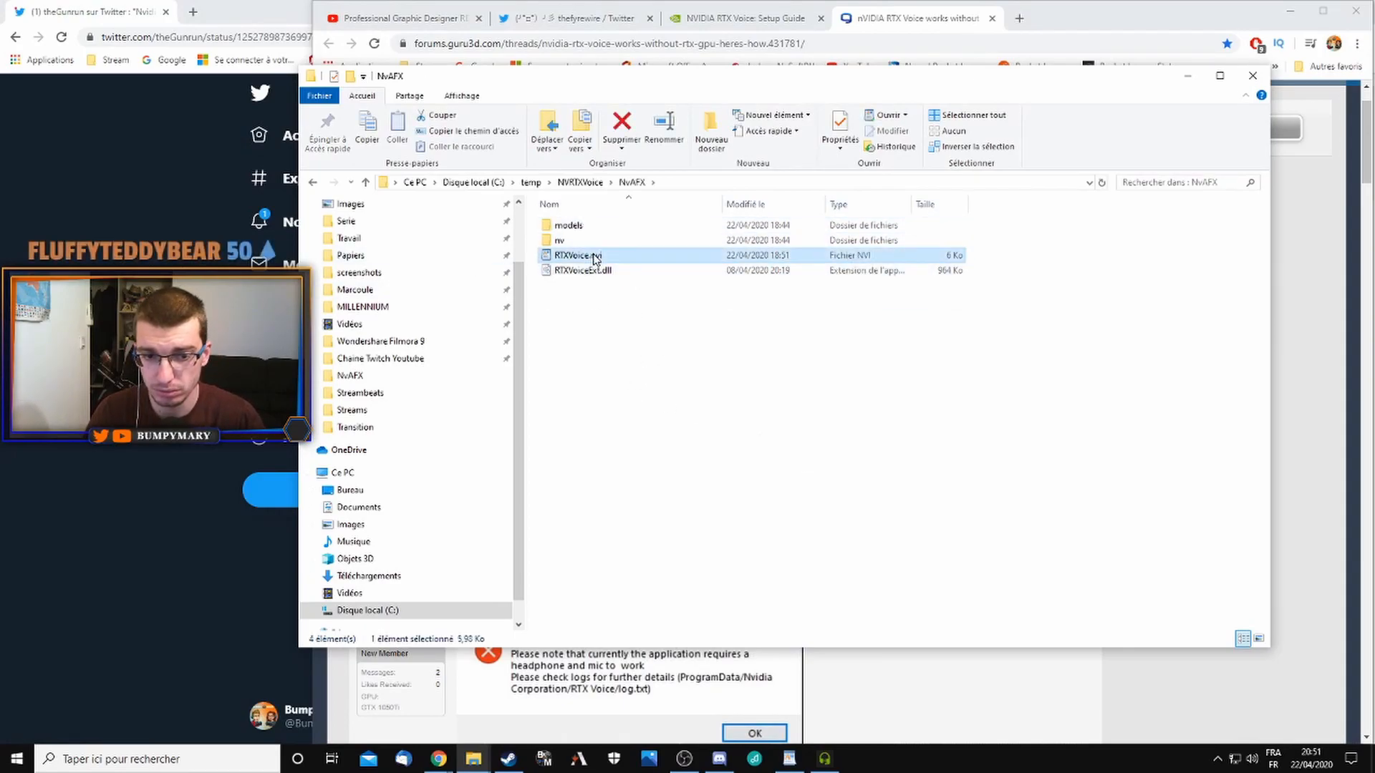
double_click(596, 259)
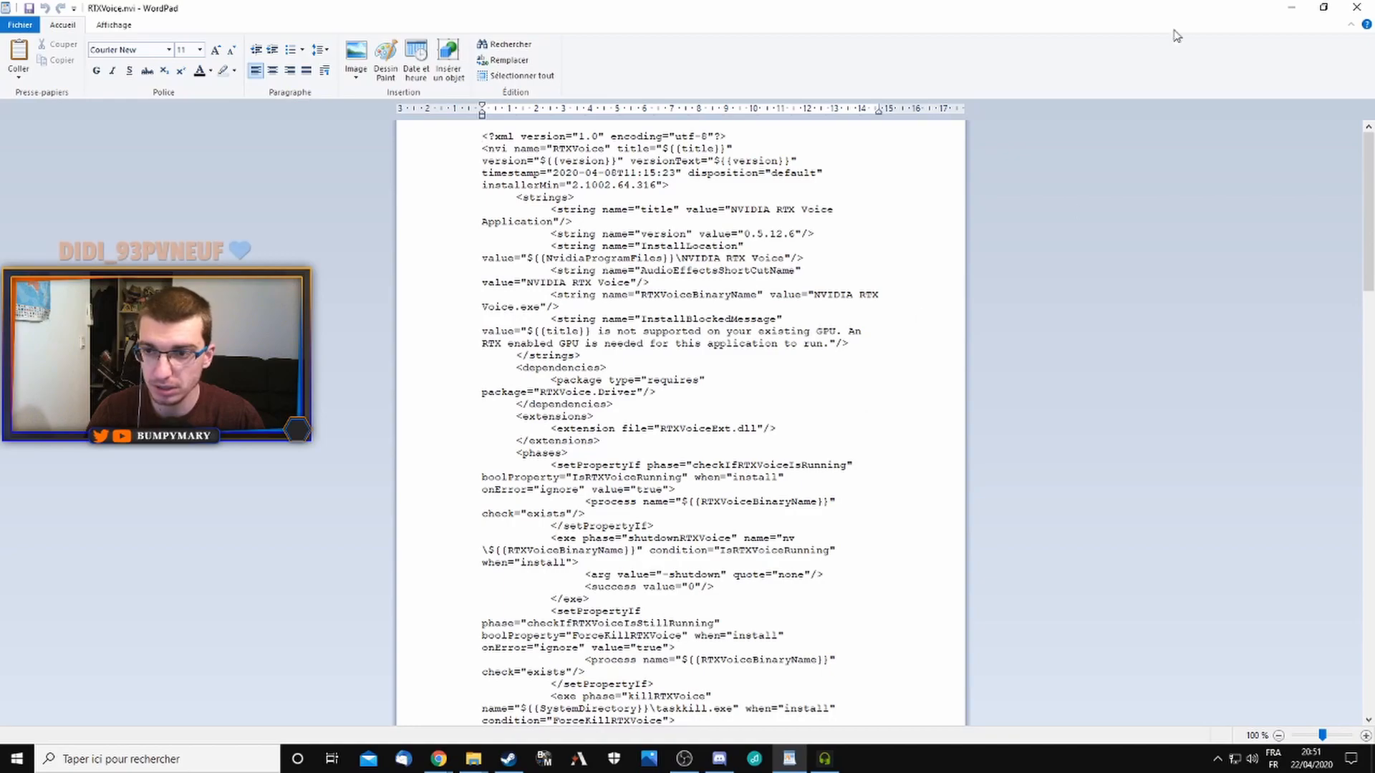
click(1291, 7)
- Return to the forum thread and highlight the "constraints" section that must be removed from the file
click(921, 19)
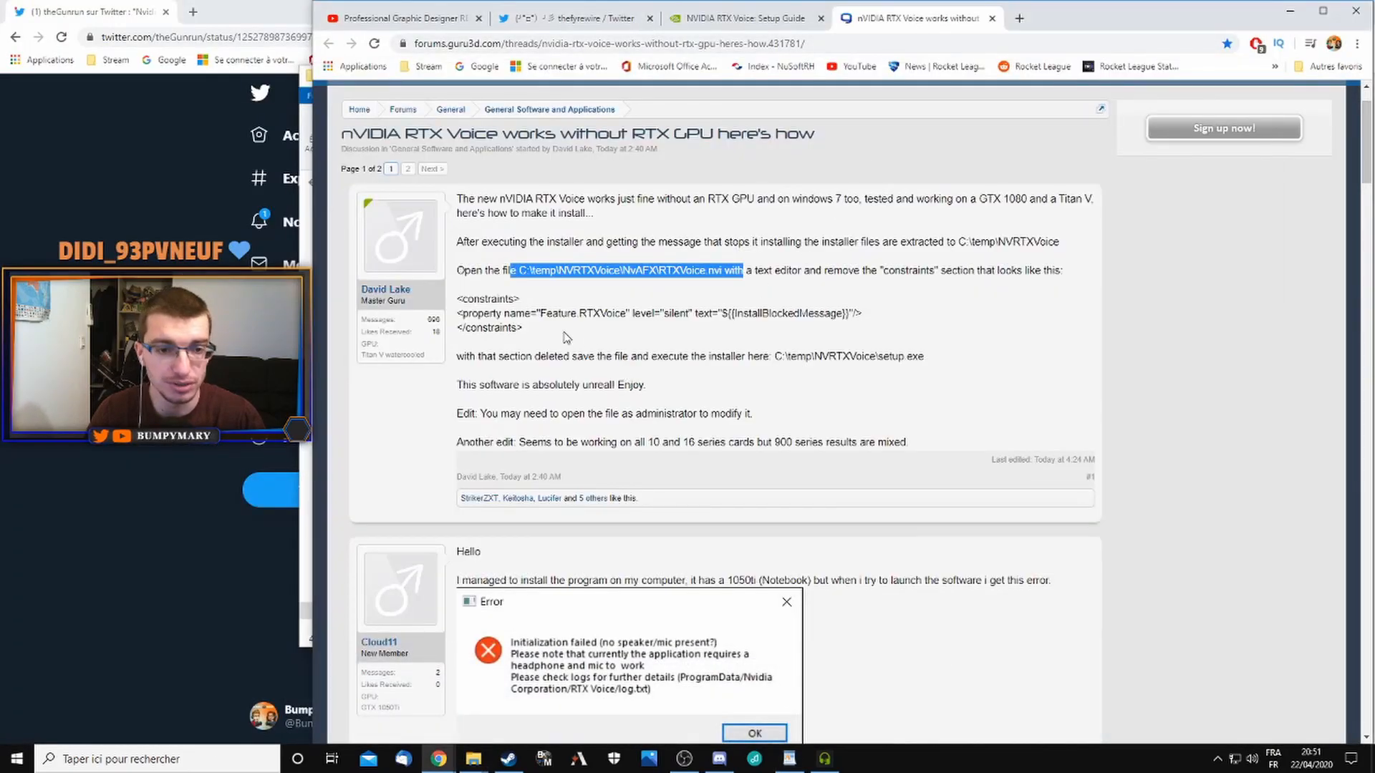
drag(537, 335, 457, 295)
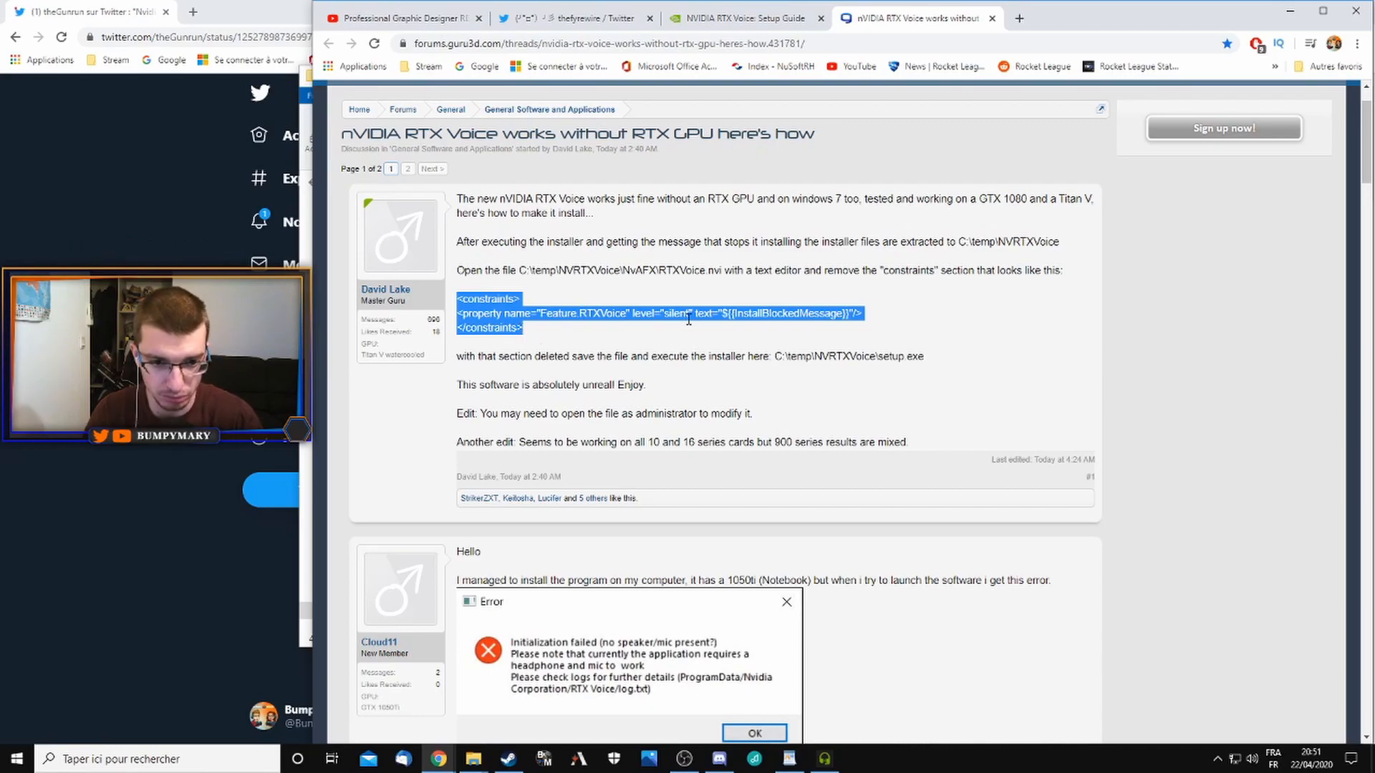
click(518, 330)
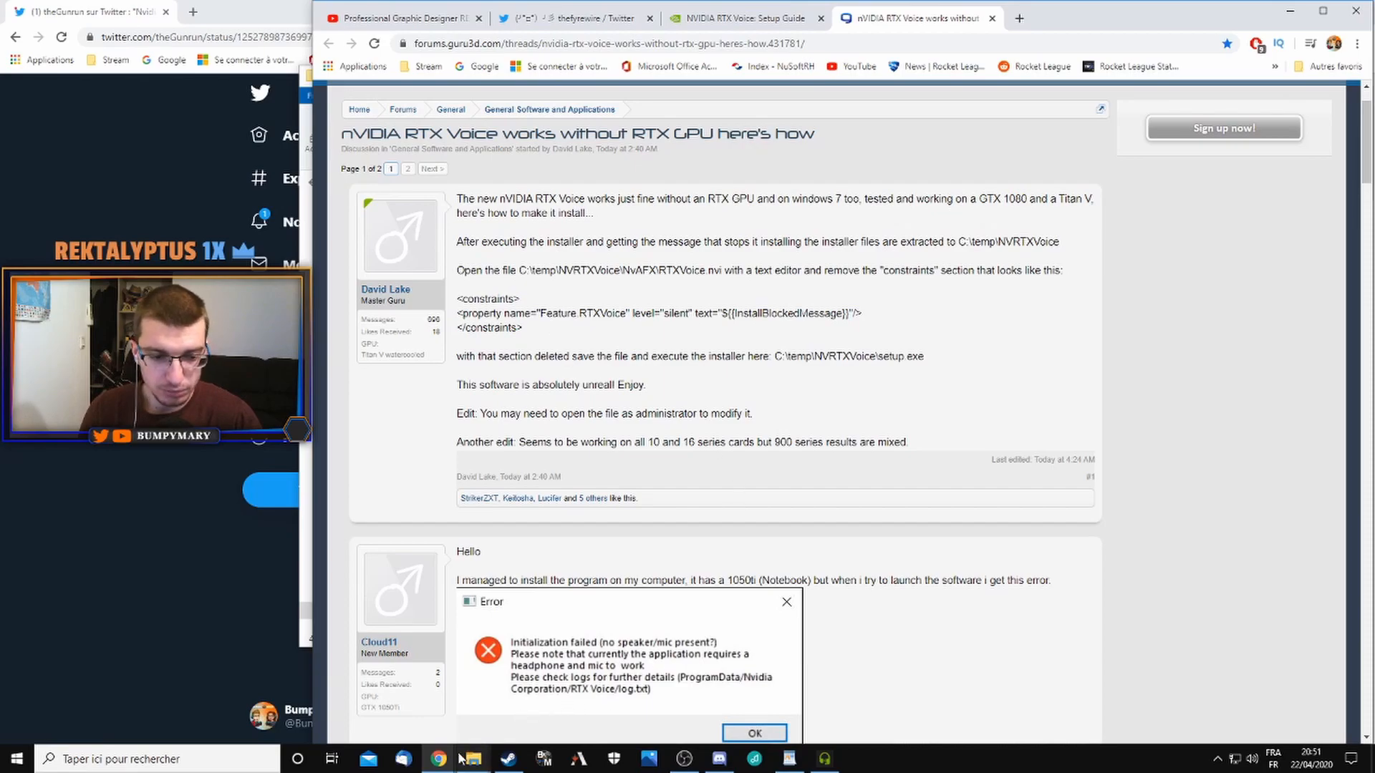
mouse_move(470, 759)
click(393, 701)
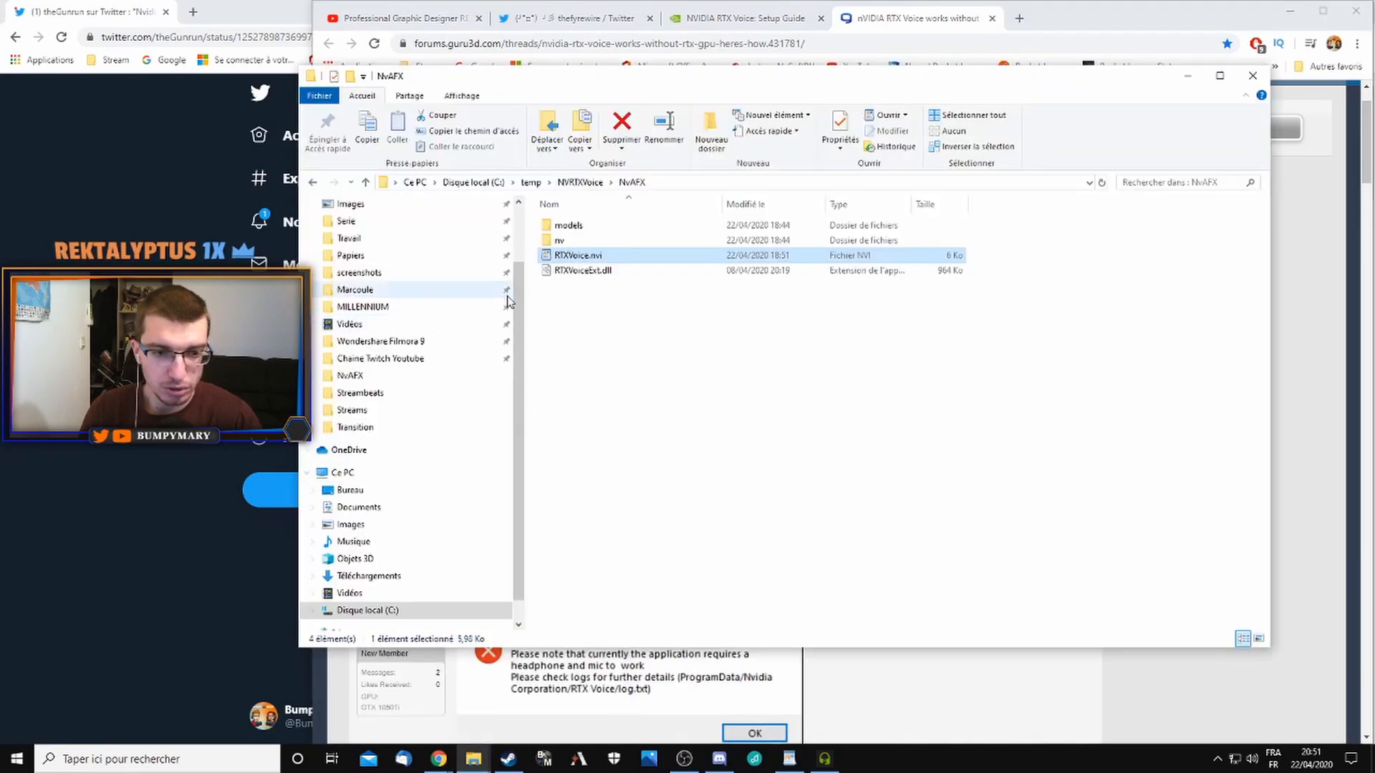
right_click(582, 256)
mouse_move(688, 315)
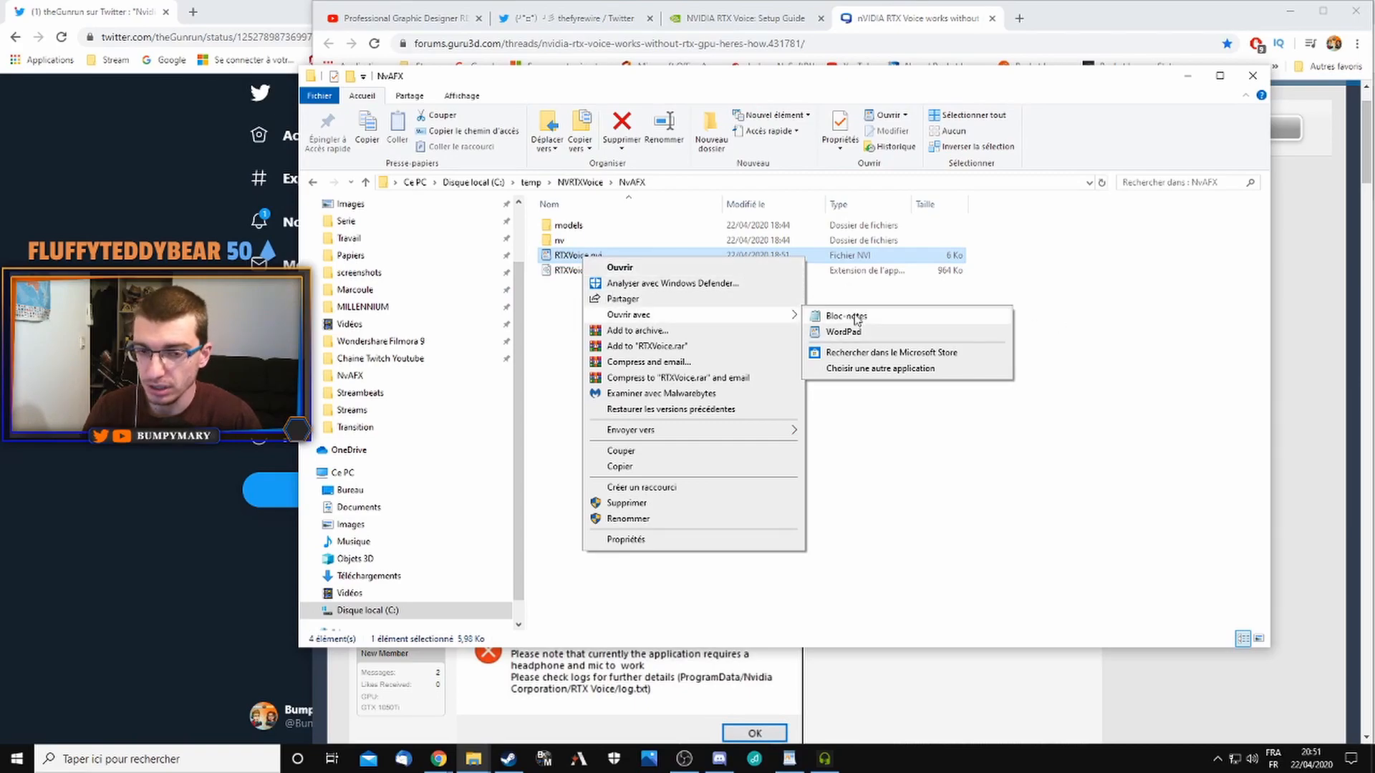
click(1045, 354)
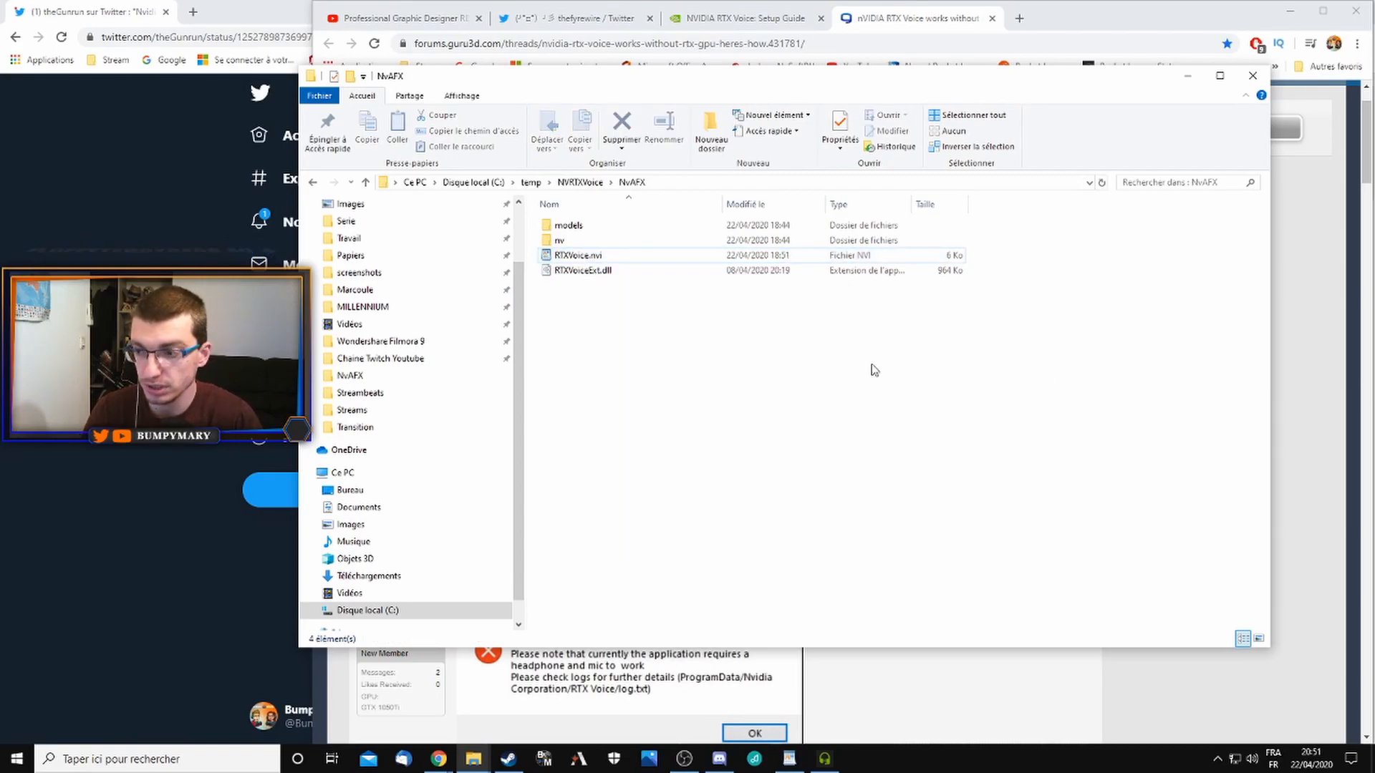
click(178, 746)
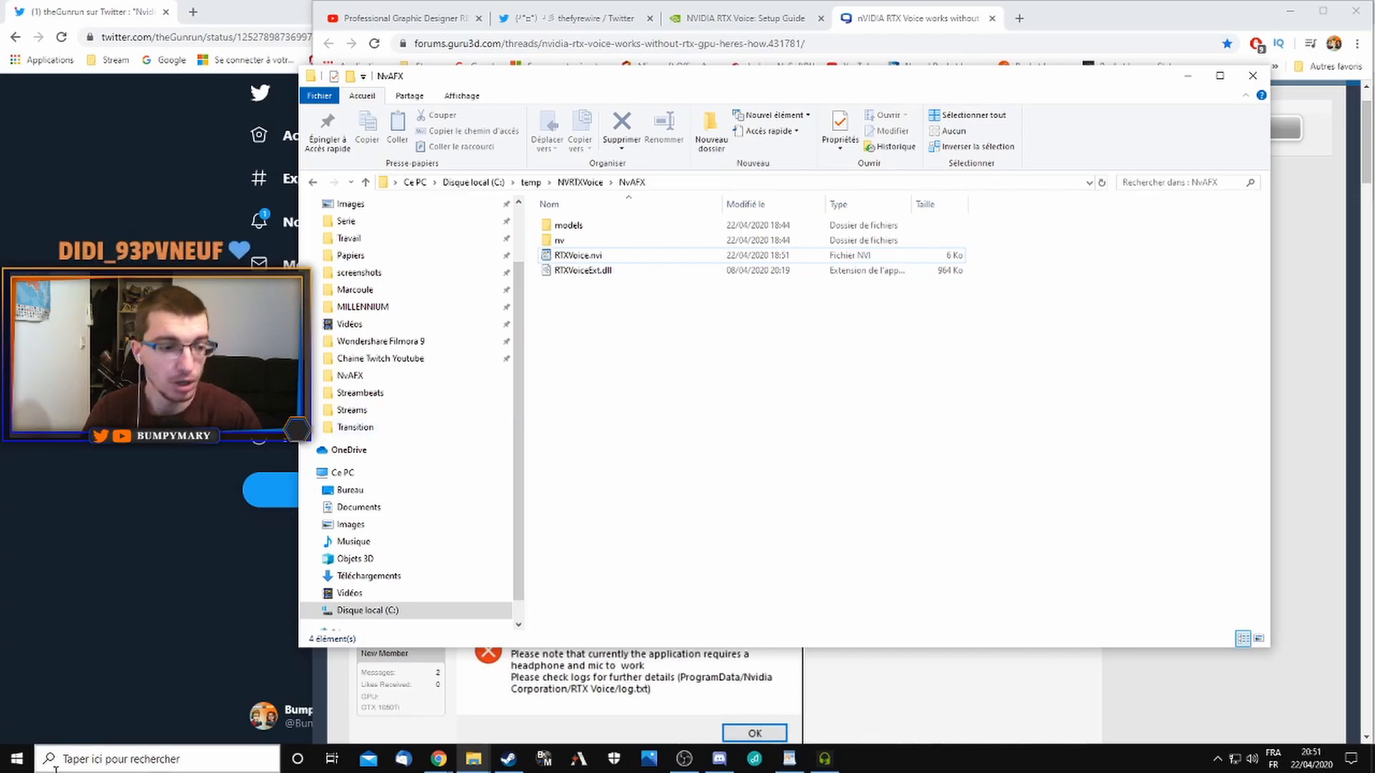
click(716, 342)
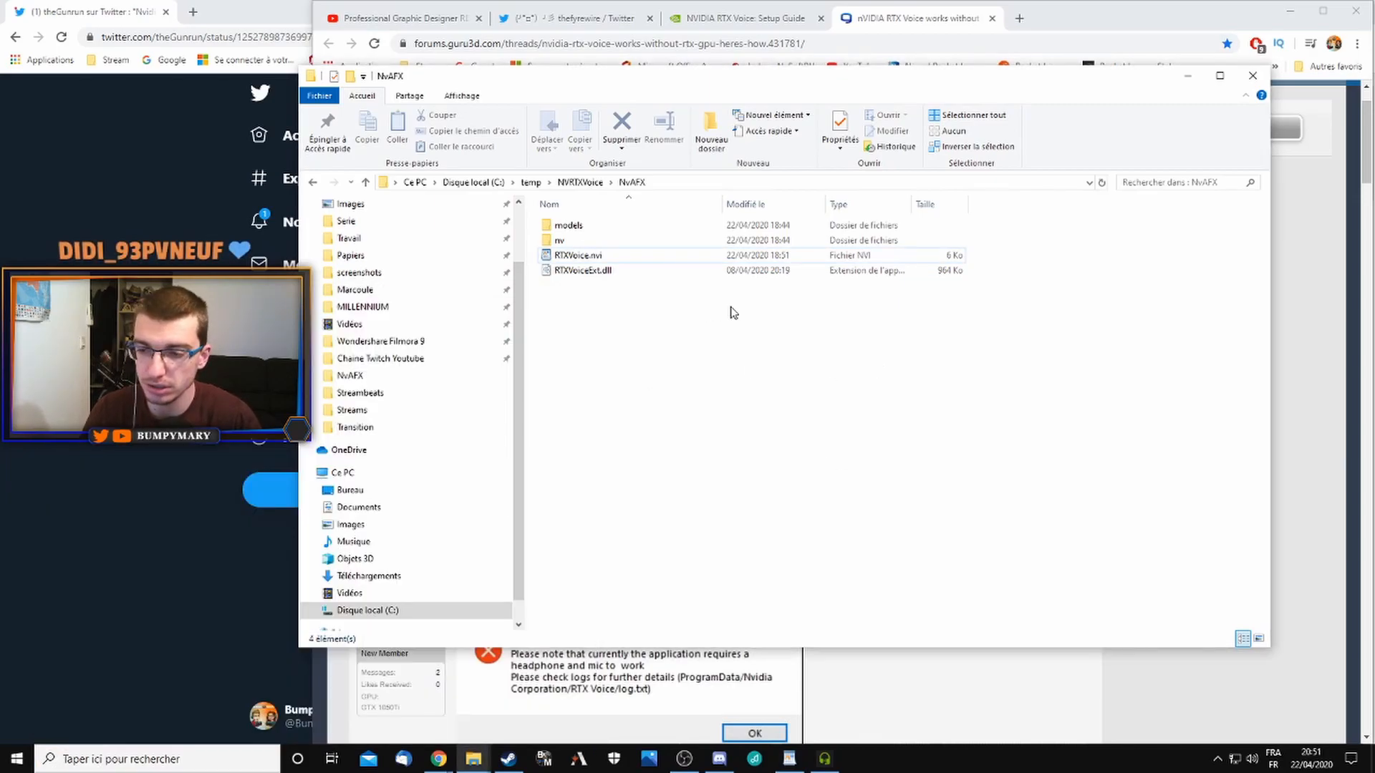
right_click(632, 263)
right_click(625, 256)
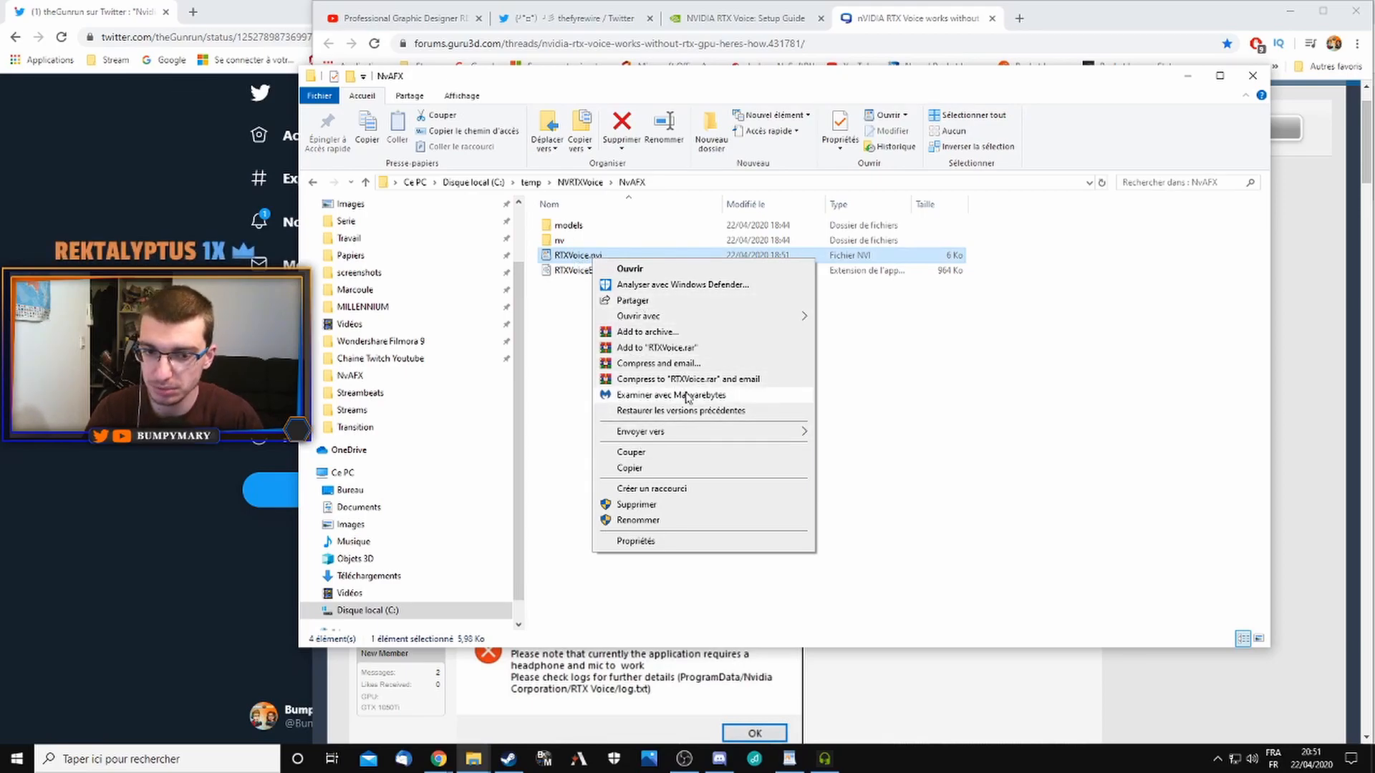
click(907, 397)
- Search Windows for "bloc notes", show the Bloc-notes shortcut in its folder and run it as administrator
click(170, 756)
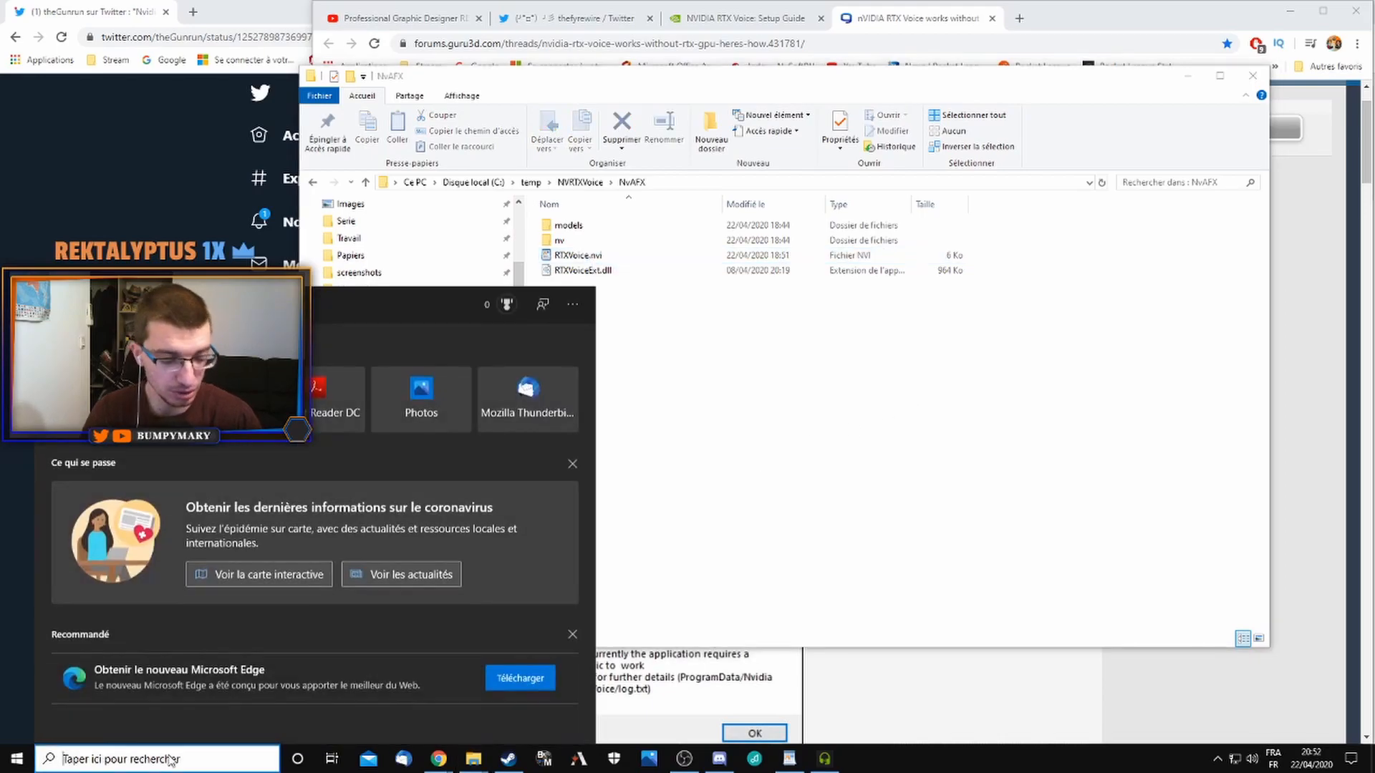
text(bloc notes)
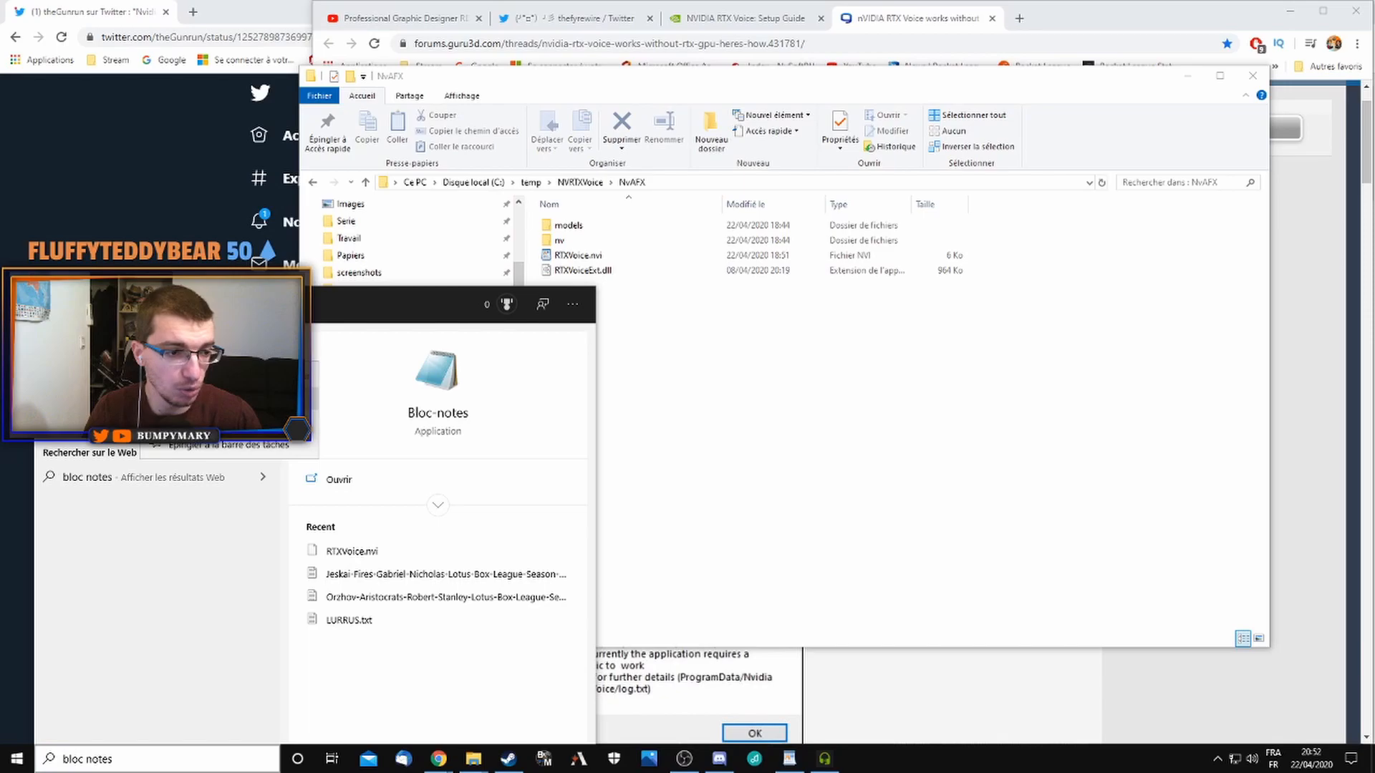
click(228, 398)
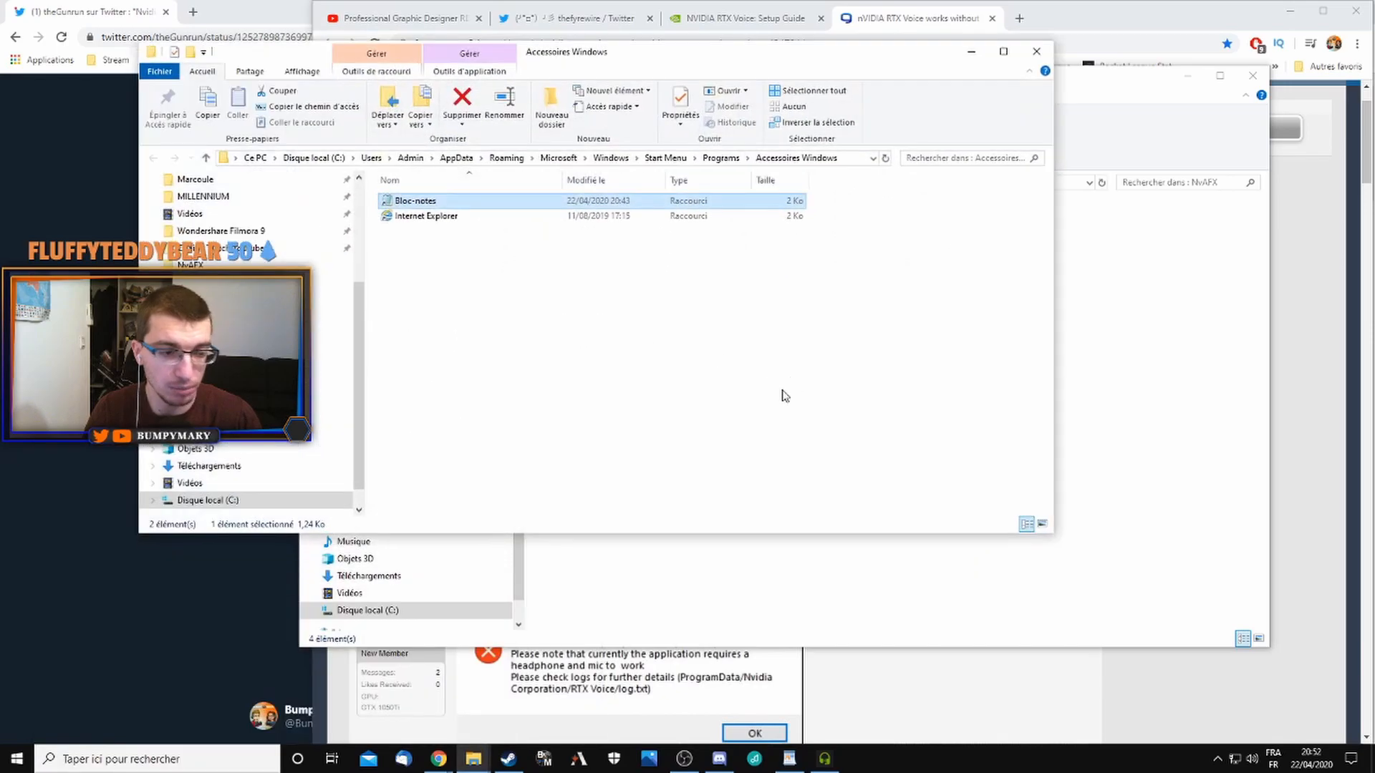
right_click(428, 204)
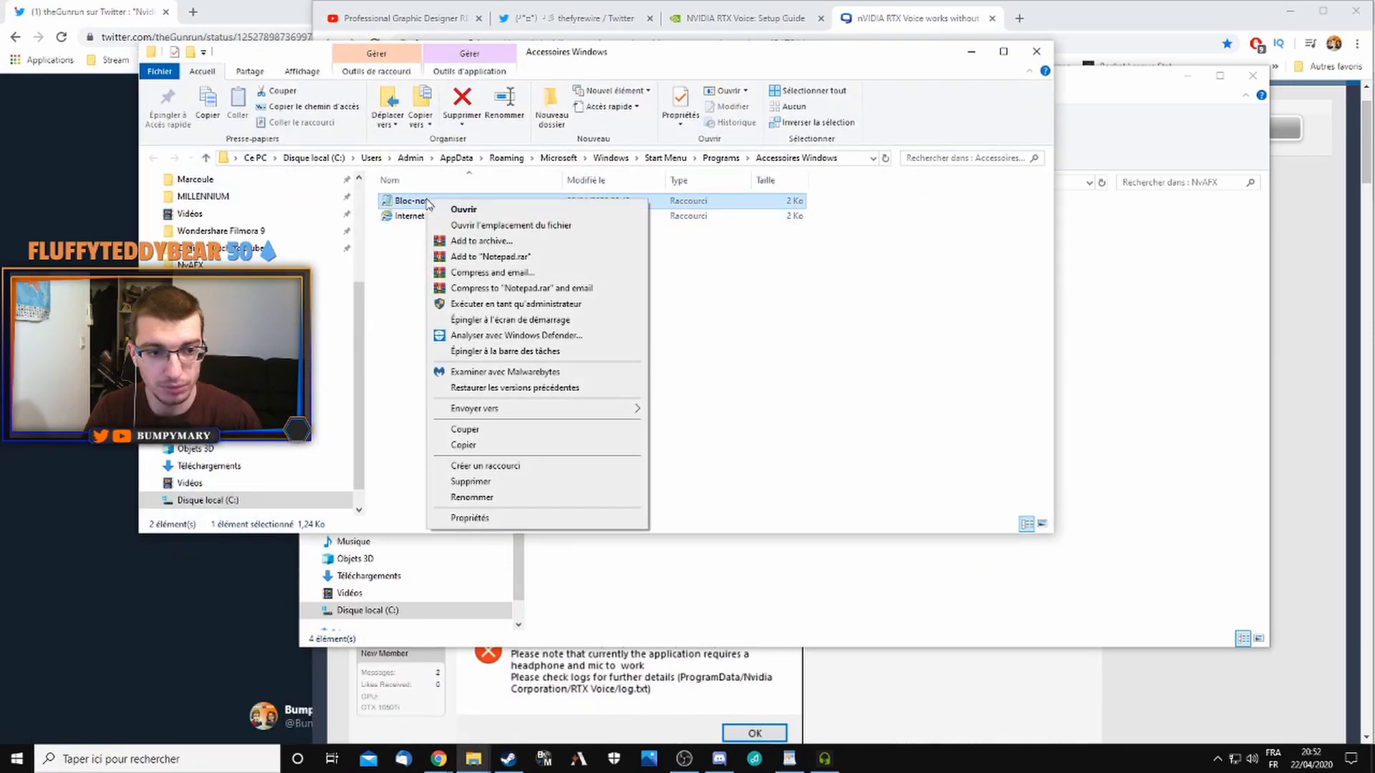
click(531, 310)
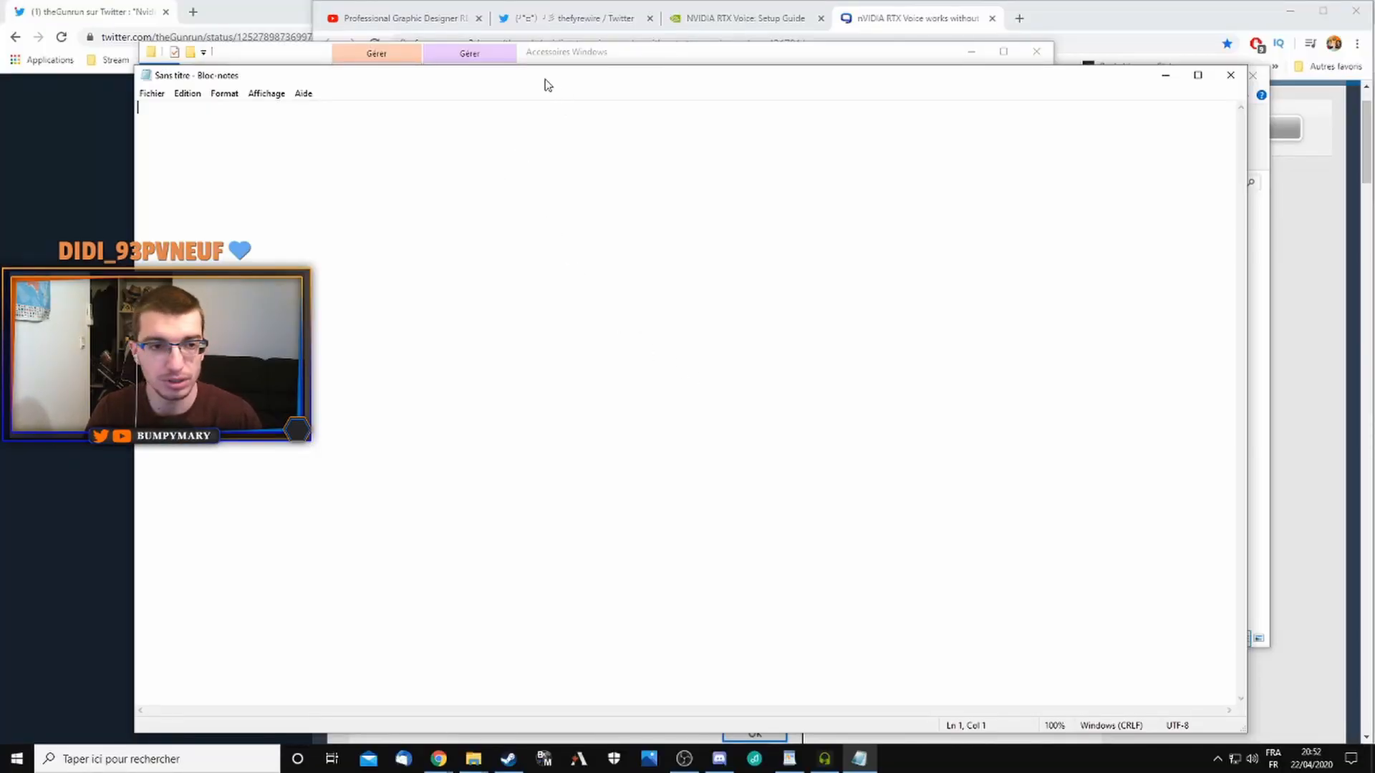
- Open RTXVoice.nvi from C:\temp\NVRTXVoice\NvAFX in the administrator Notepad, with all file types shown
drag(547, 84, 786, 123)
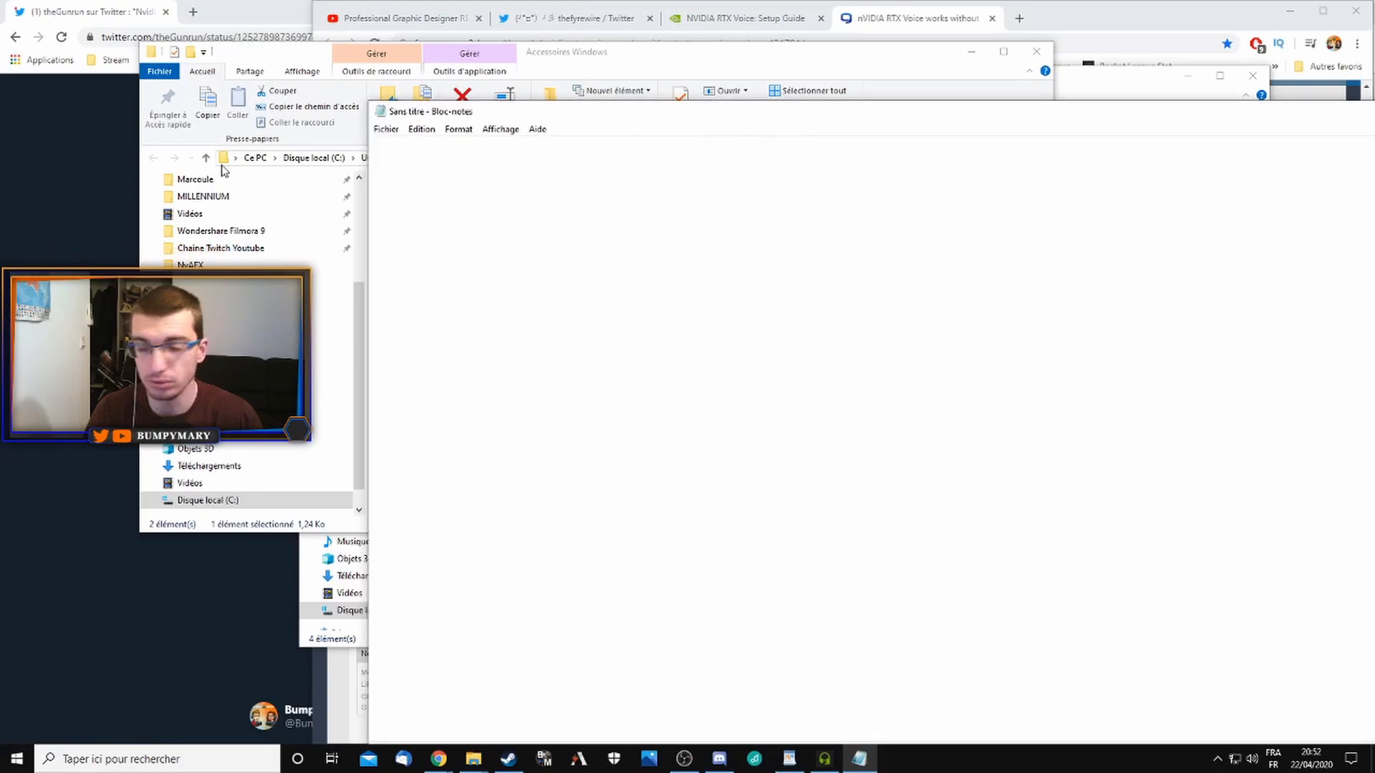
click(386, 129)
click(440, 176)
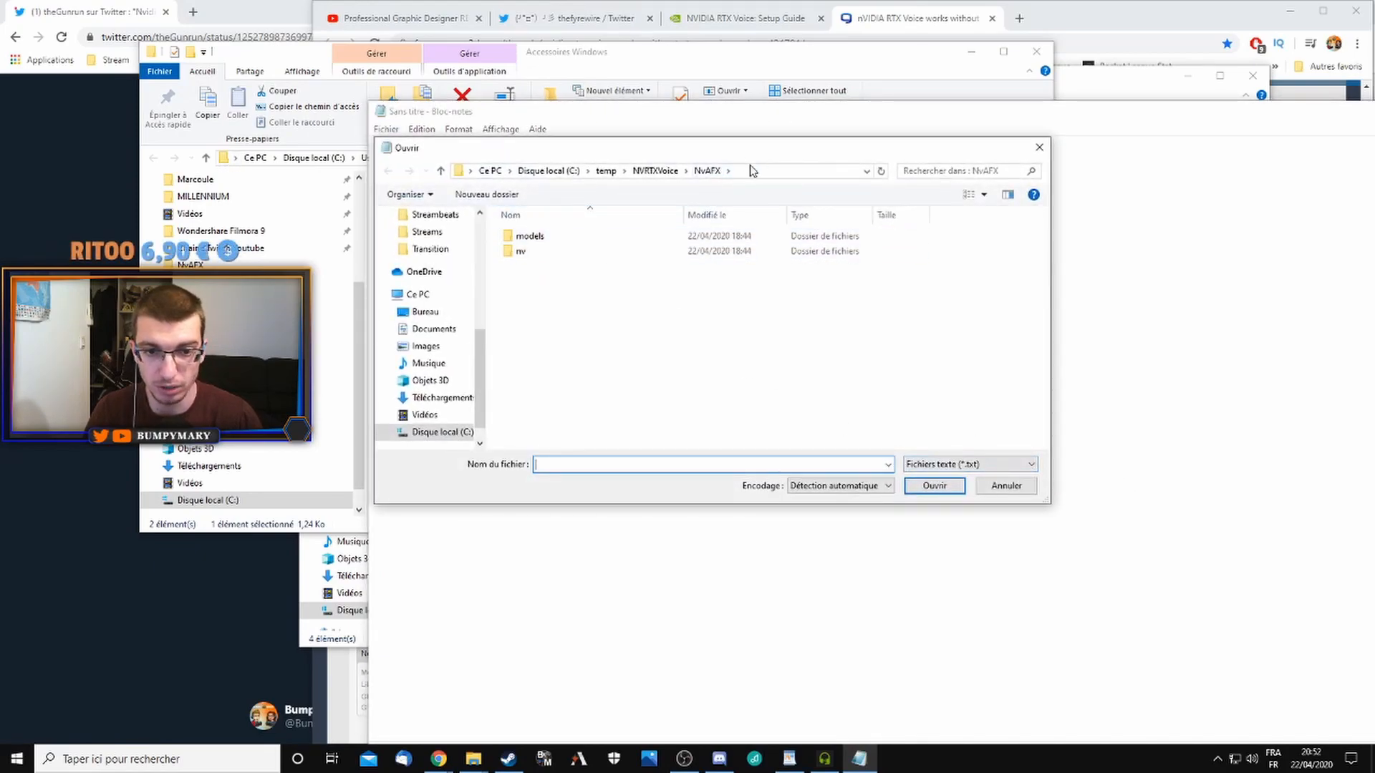
click(967, 464)
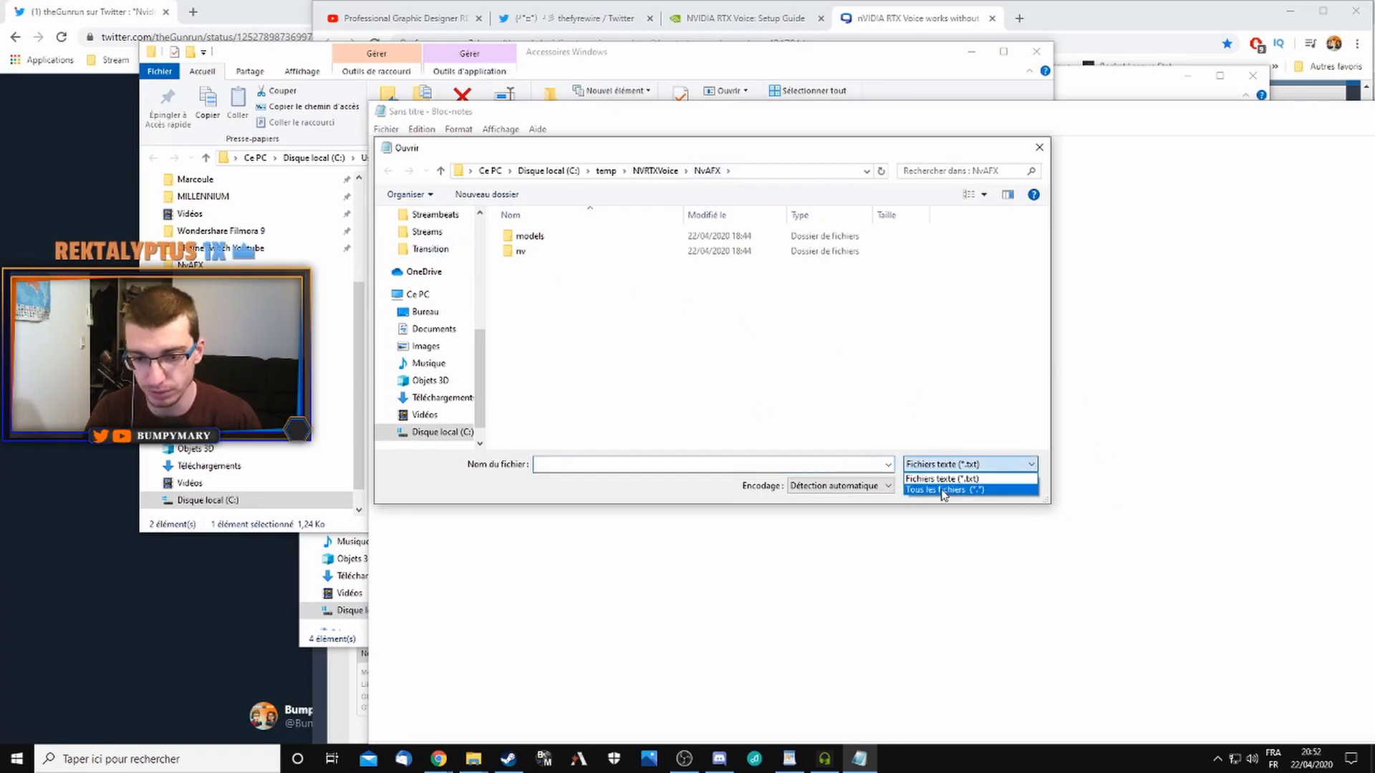
click(938, 482)
double_click(540, 266)
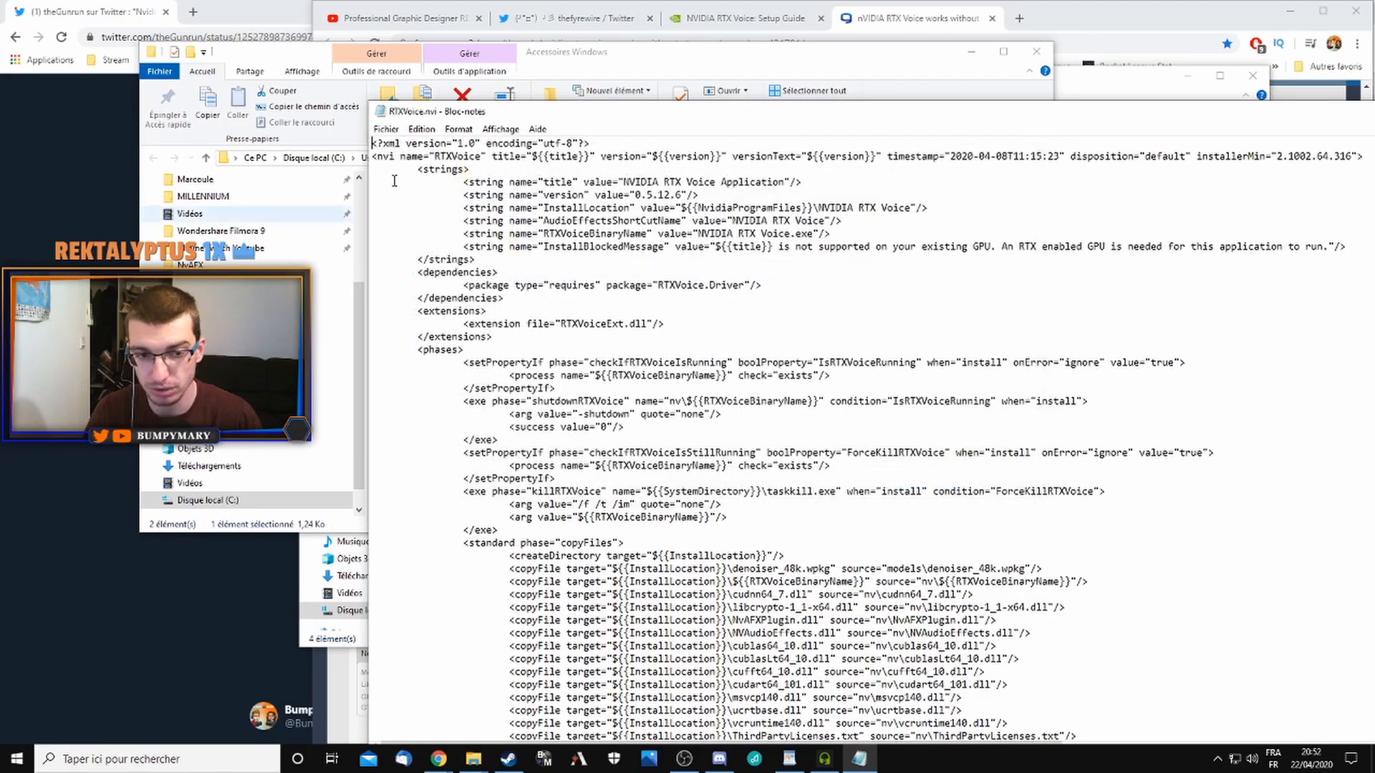
drag(673, 116, 576, 79)
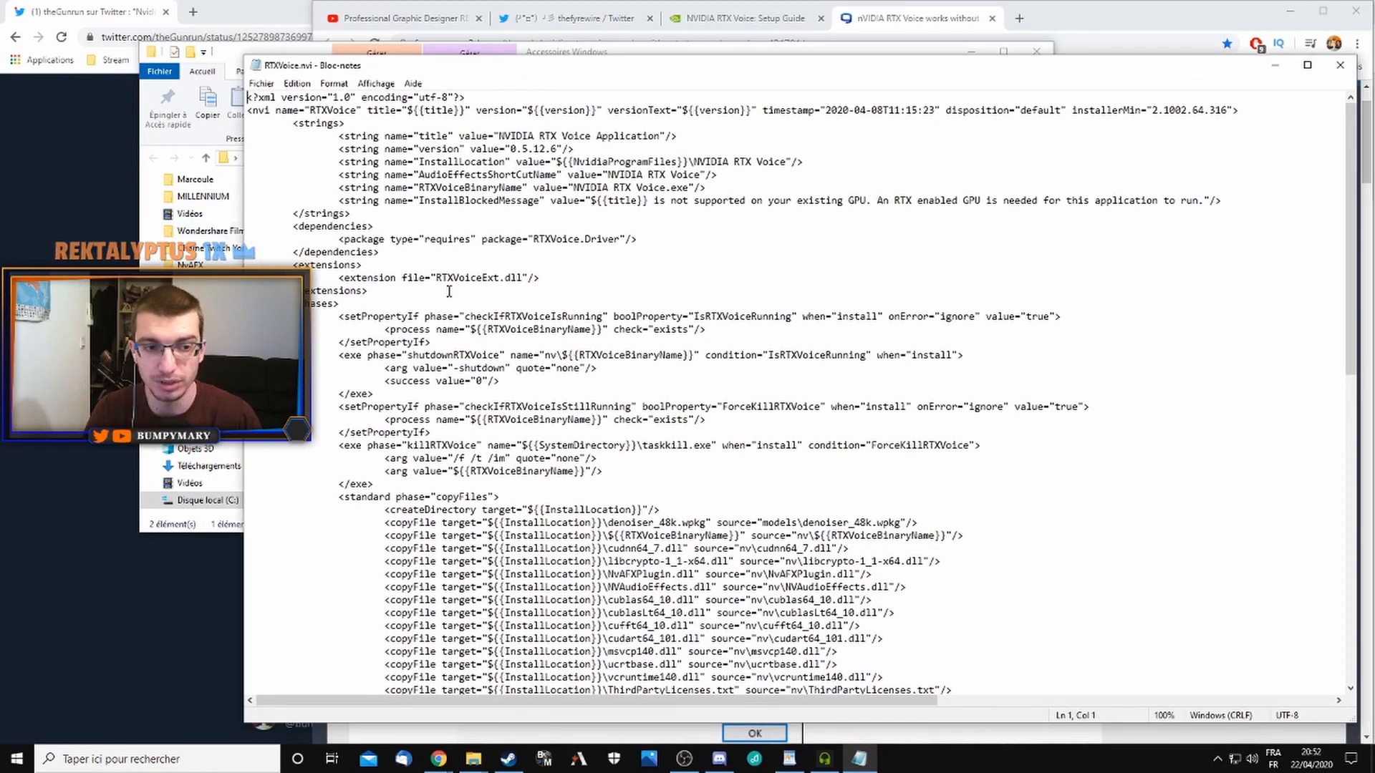
- Save and close RTXVoice.nvi, and go up to the parent NVRTXVoice folder
click(261, 84)
click(305, 147)
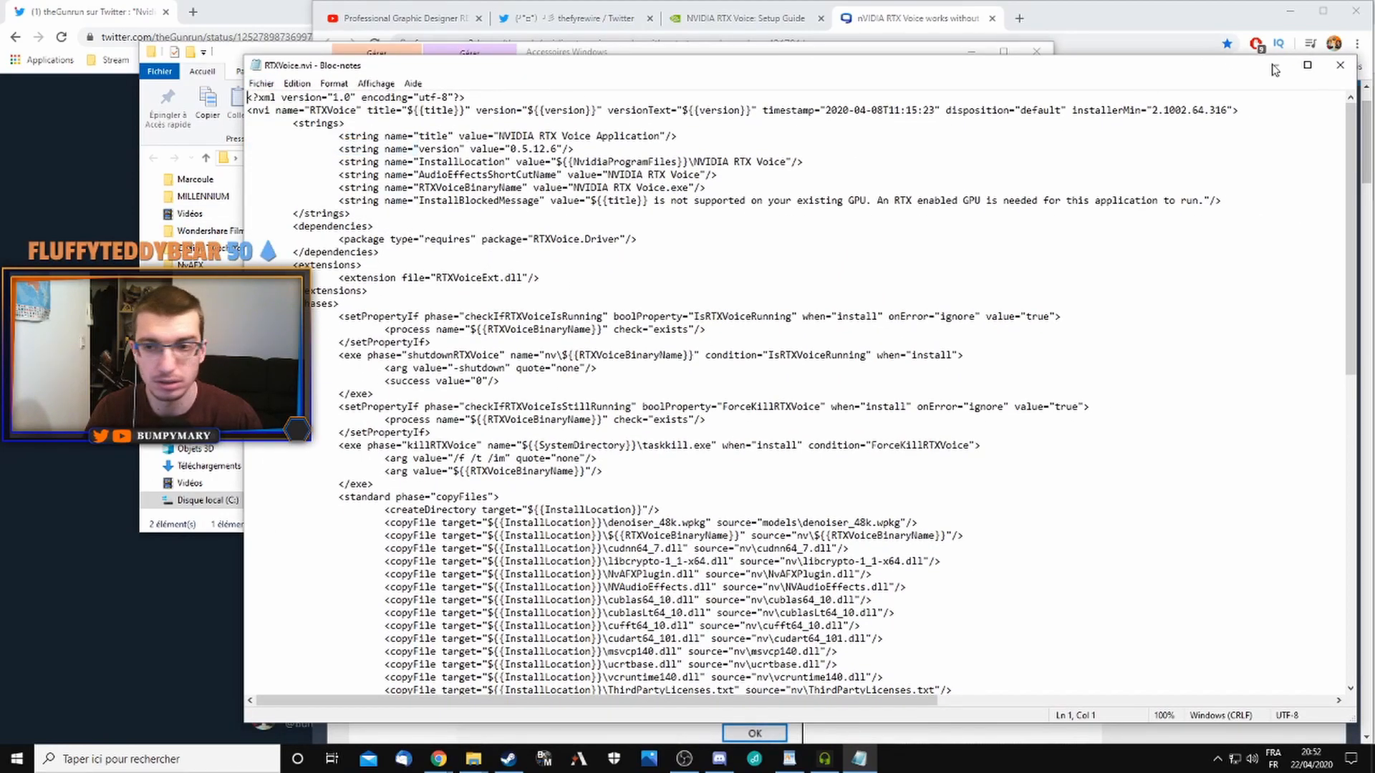
click(1340, 65)
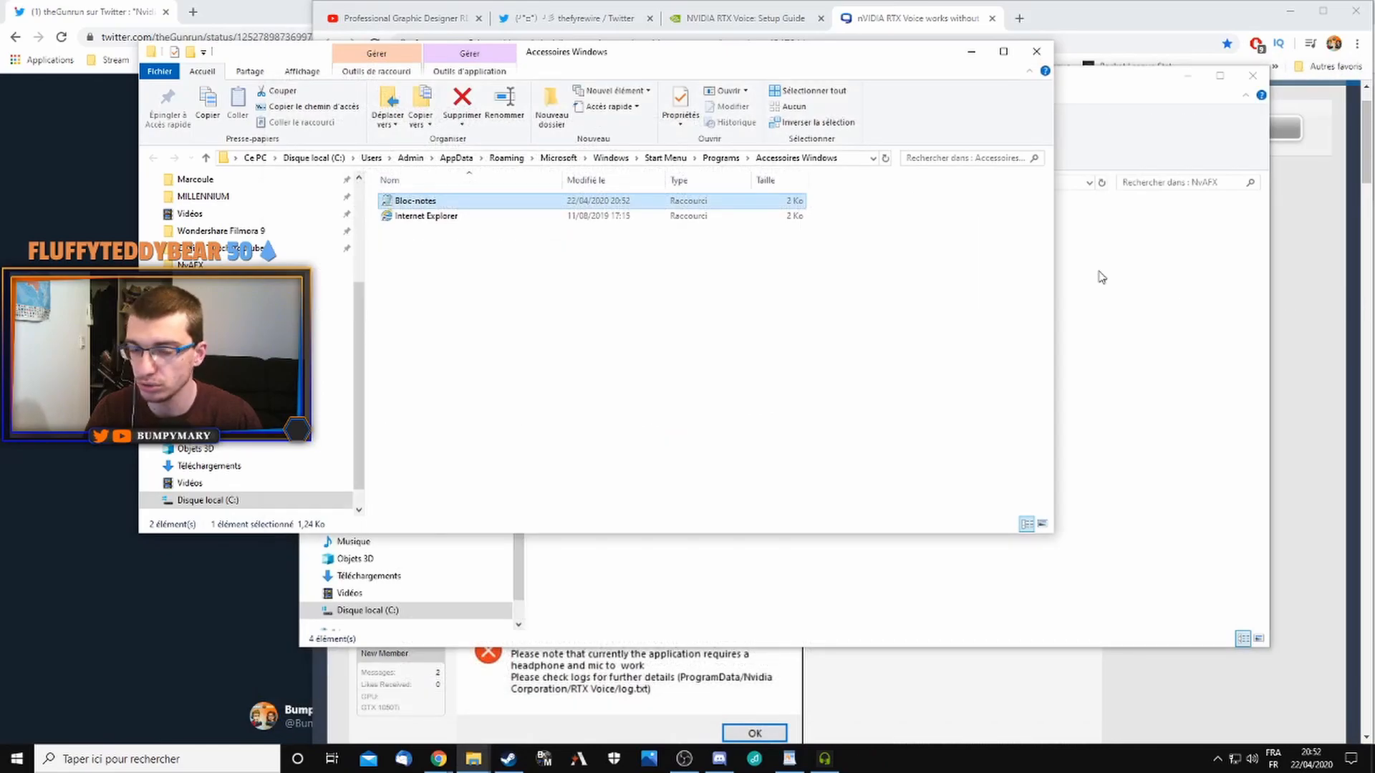
click(971, 62)
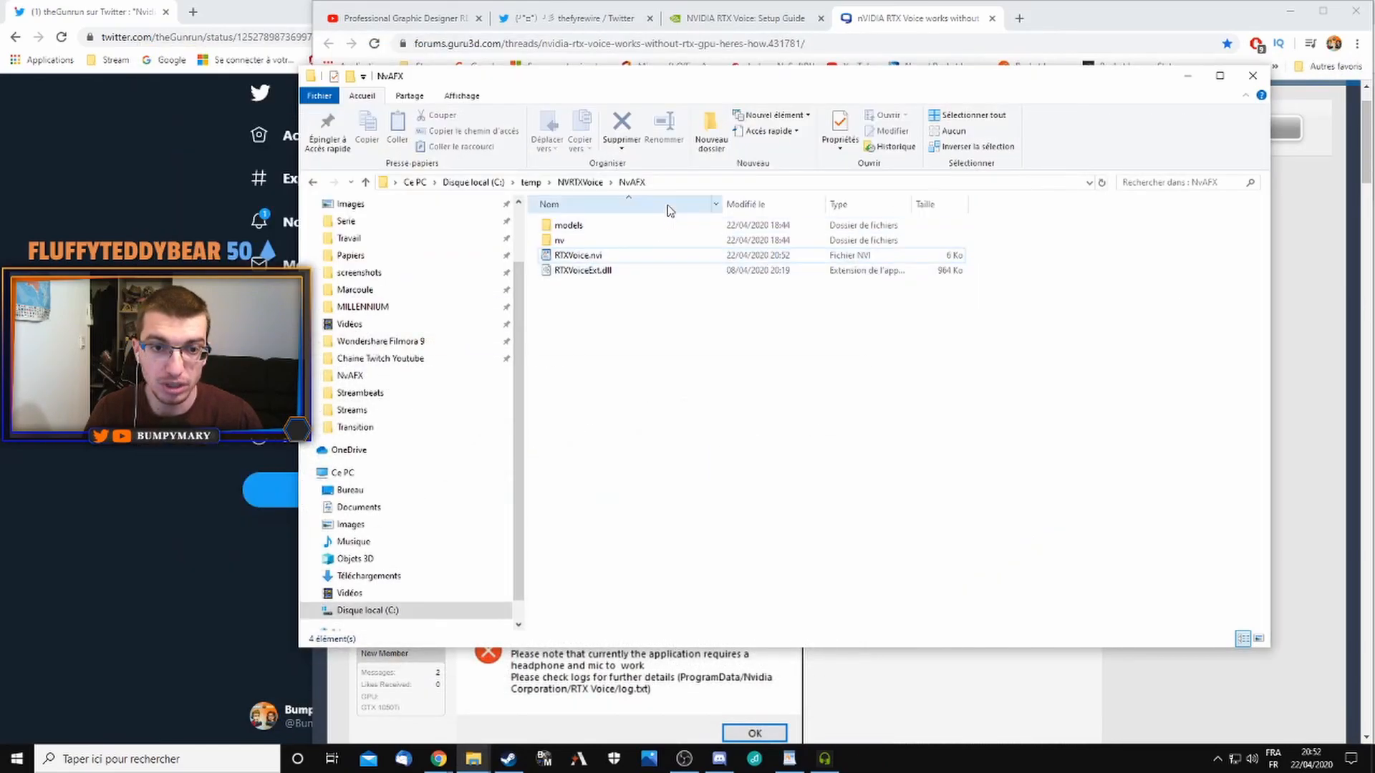
click(582, 182)
- Return to the Guru3D thread and review the instructions for running setup.exe and the replies below
click(890, 19)
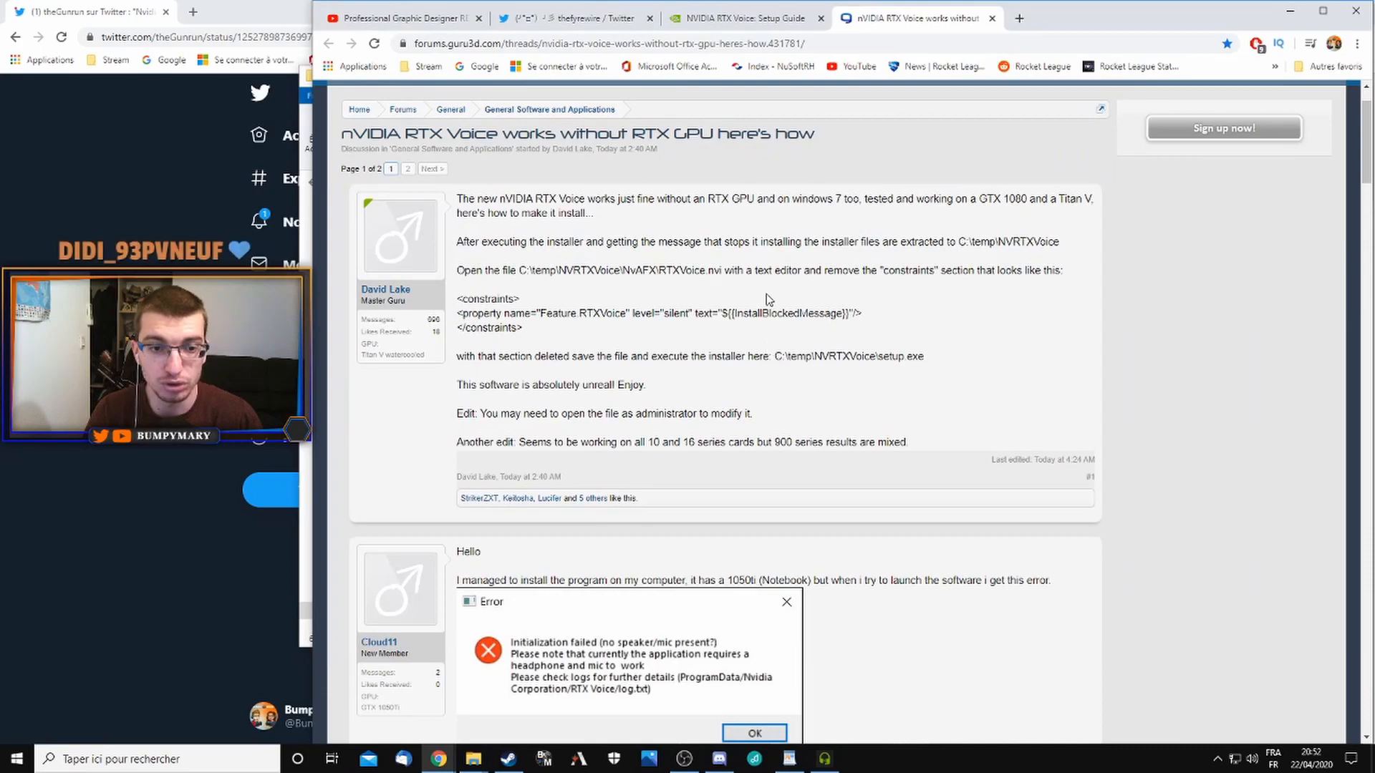
drag(673, 390, 676, 387)
click(683, 346)
drag(499, 227, 770, 399)
click(757, 523)
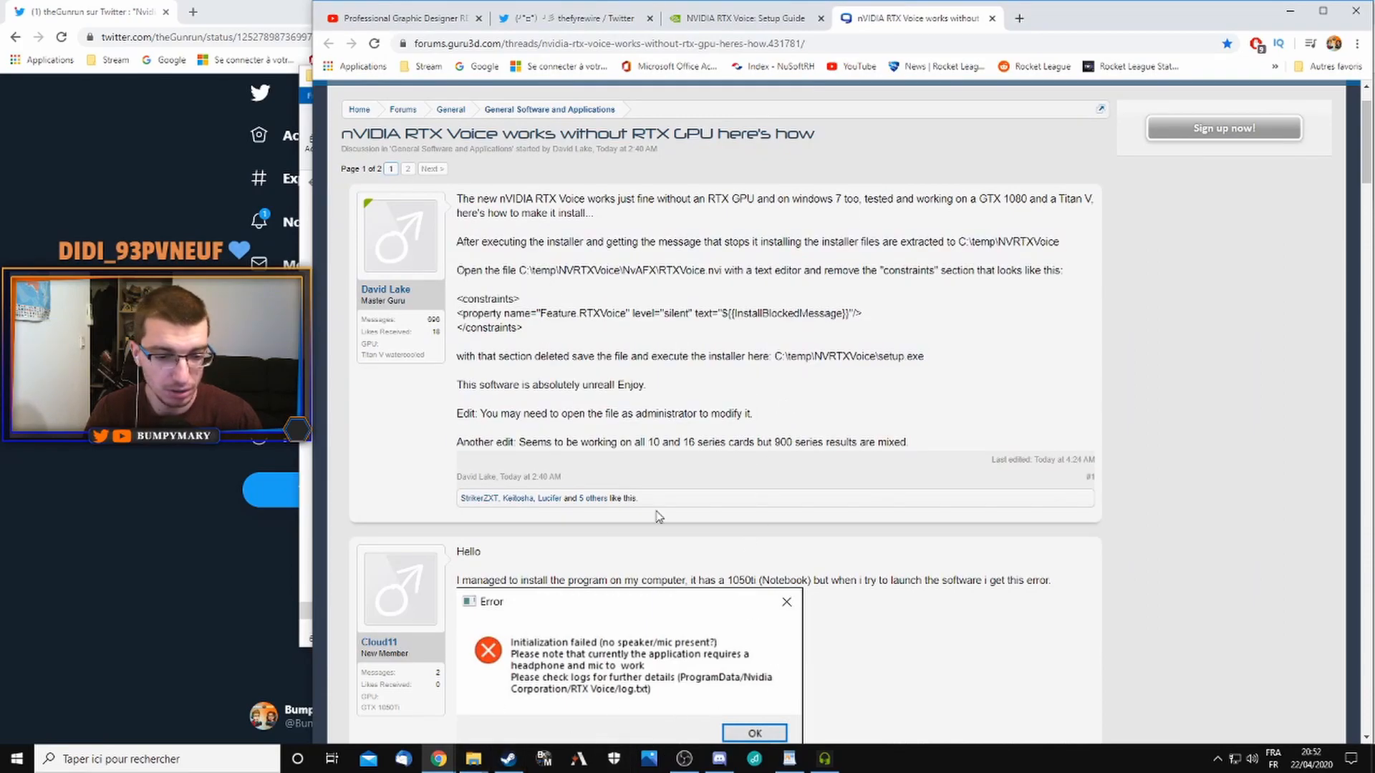
scroll(649, 514, down, 4)
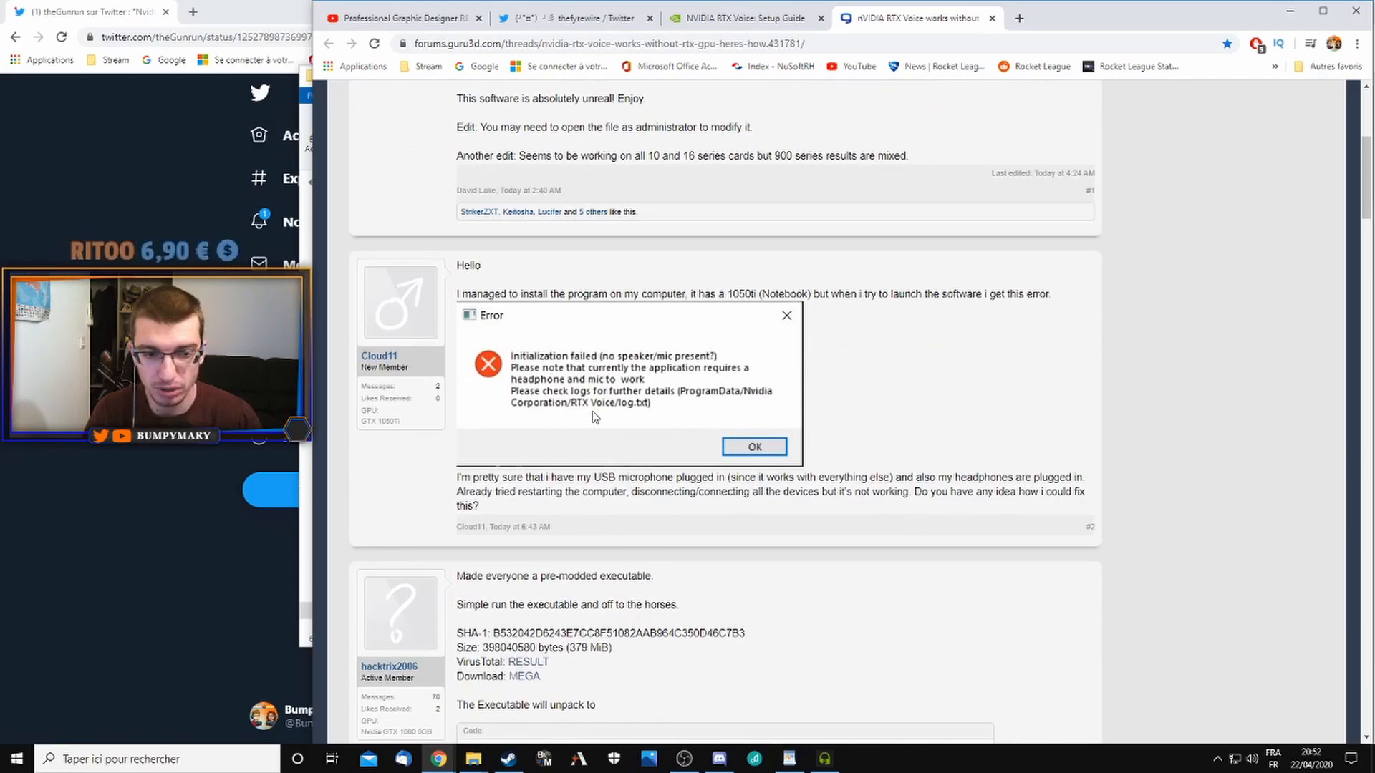
scroll(681, 420, up, 5)
- Bring up the NVRTXVoice folder and locate setup.exe
mouse_move(473, 759)
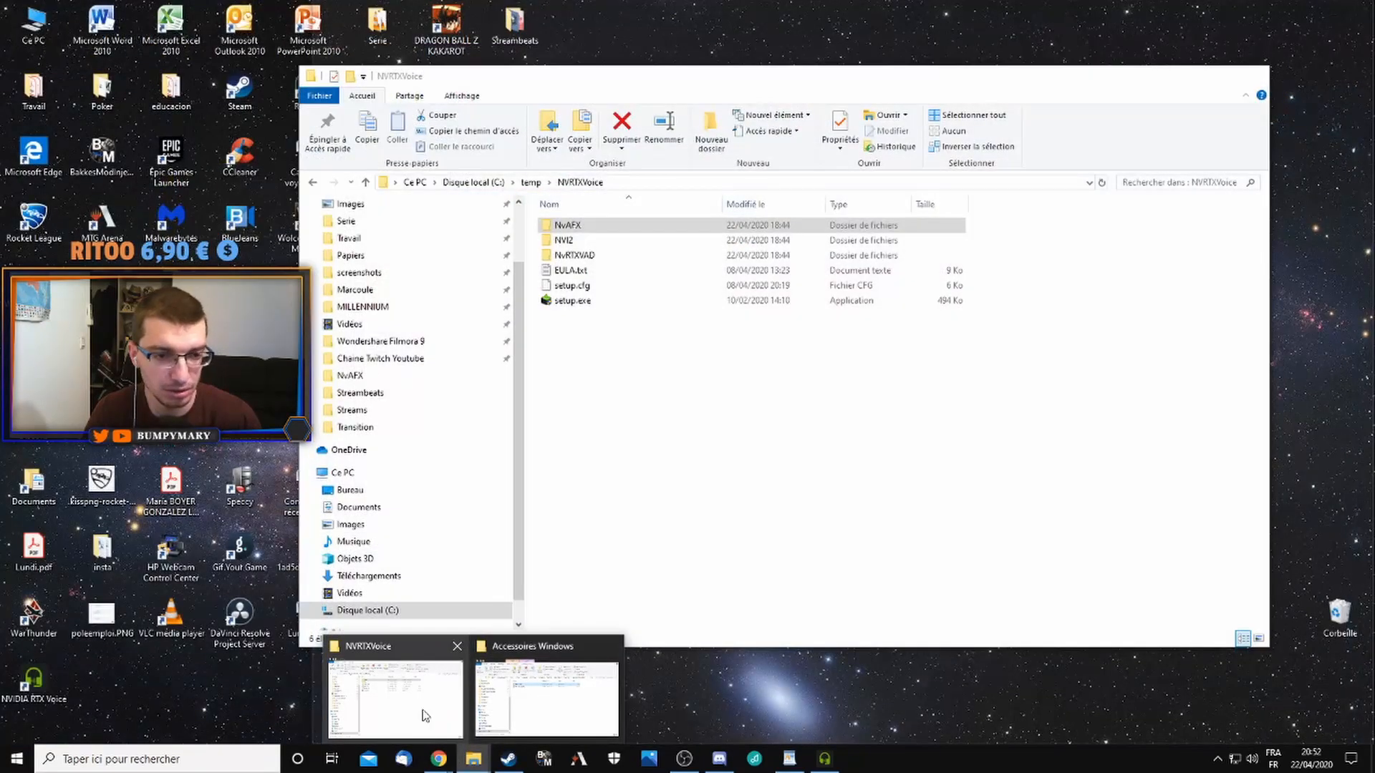
click(390, 706)
click(691, 401)
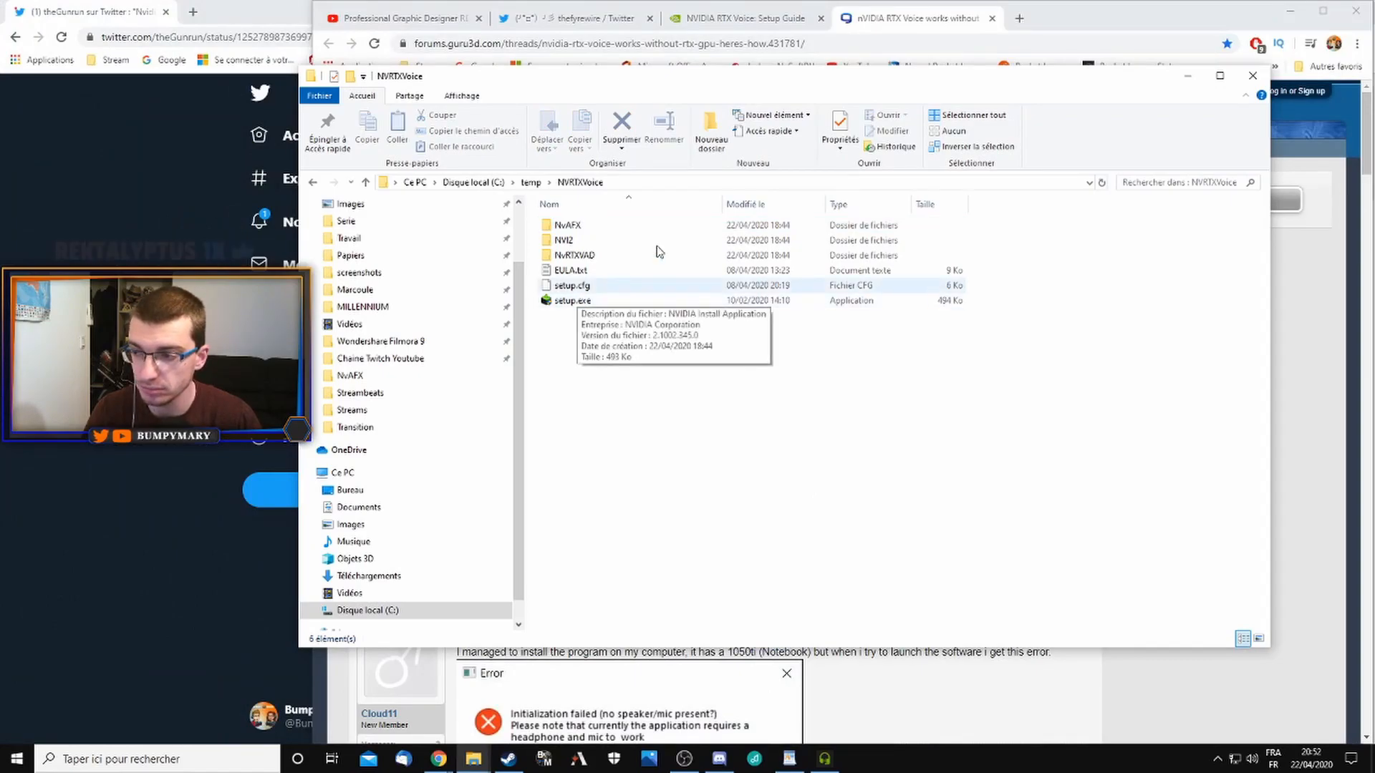
- Review the supported apps and setup steps on NVIDIA's RTX Voice Setup Guide page
click(745, 18)
scroll(745, 281, up, 1)
scroll(745, 281, up, 5)
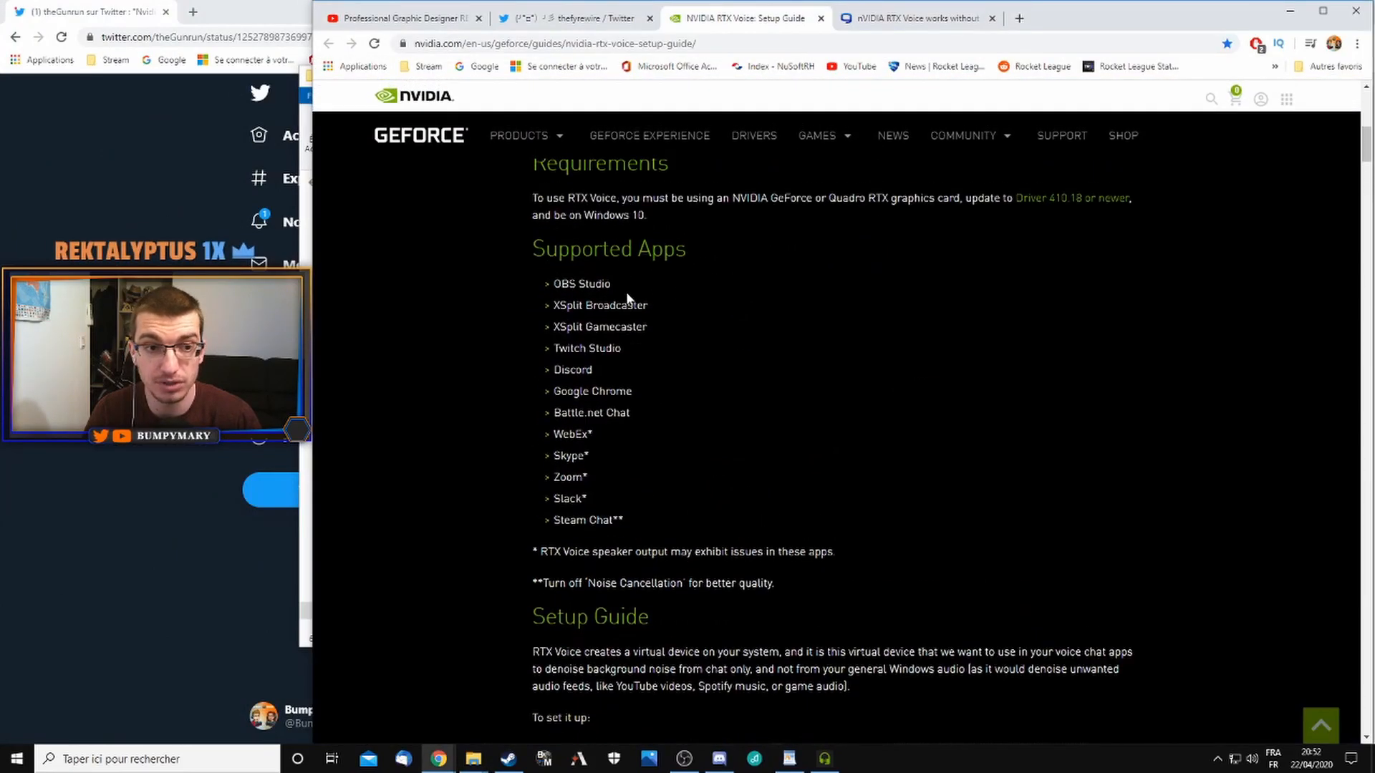
scroll(630, 299, down, 4)
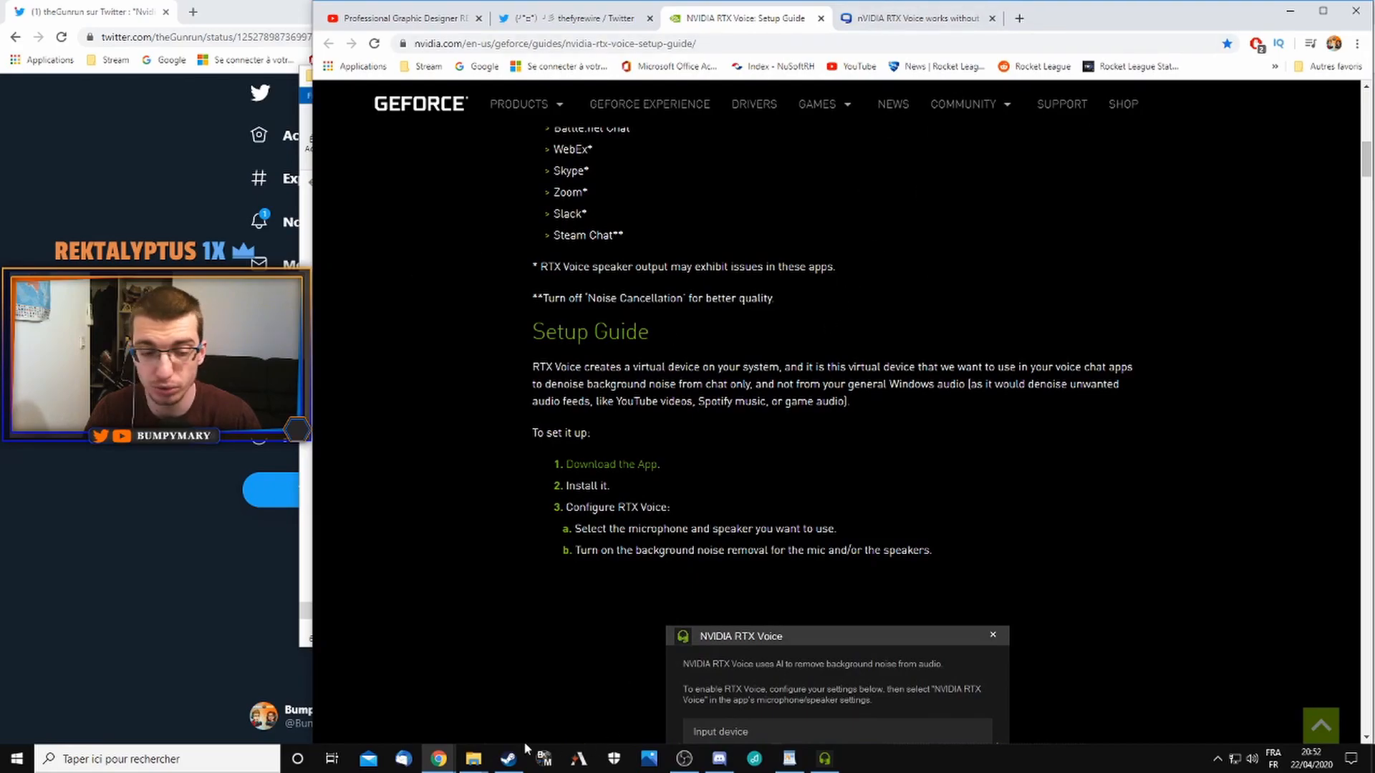
- Switch to NVIDIA RTX Voice and choose Microphone (3- Q9-1) as the input device
mouse_move(474, 759)
click(398, 705)
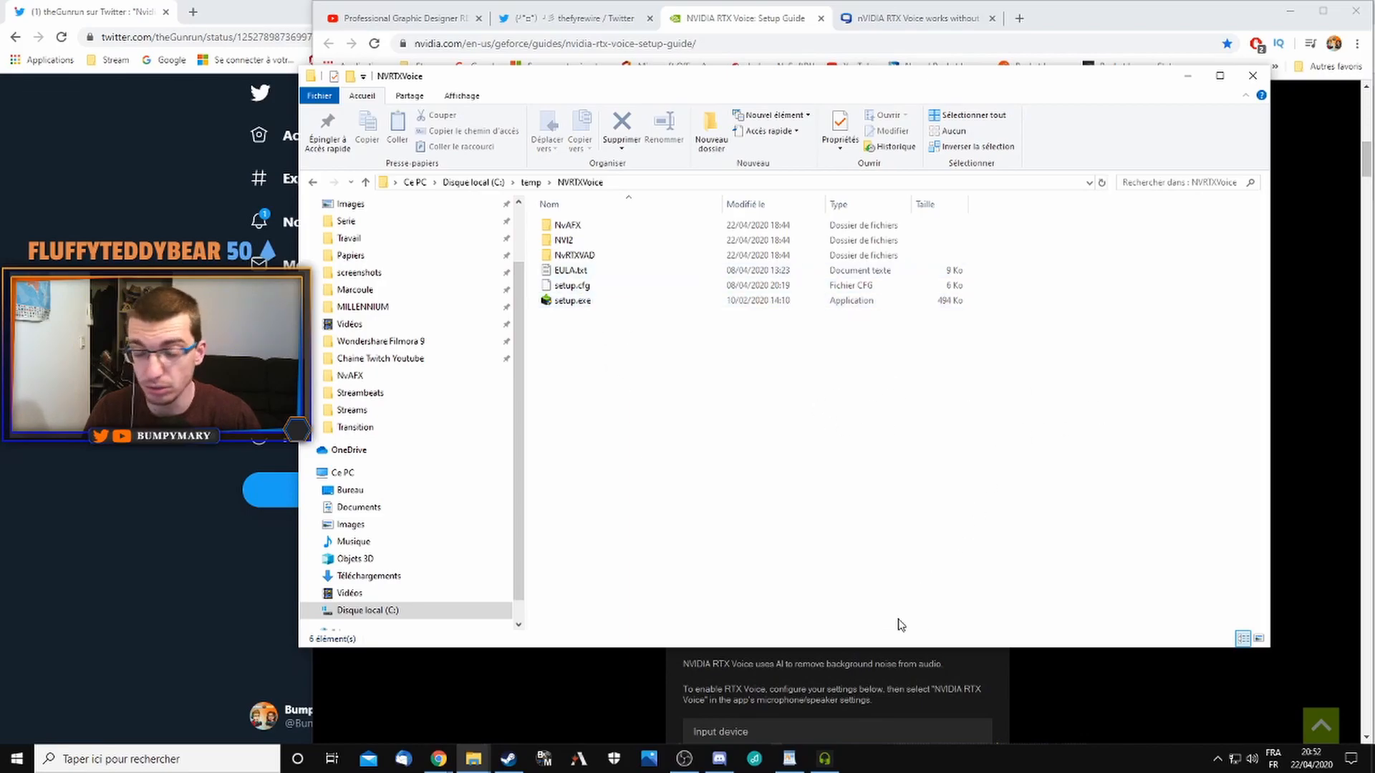
click(824, 758)
drag(1232, 163, 1204, 171)
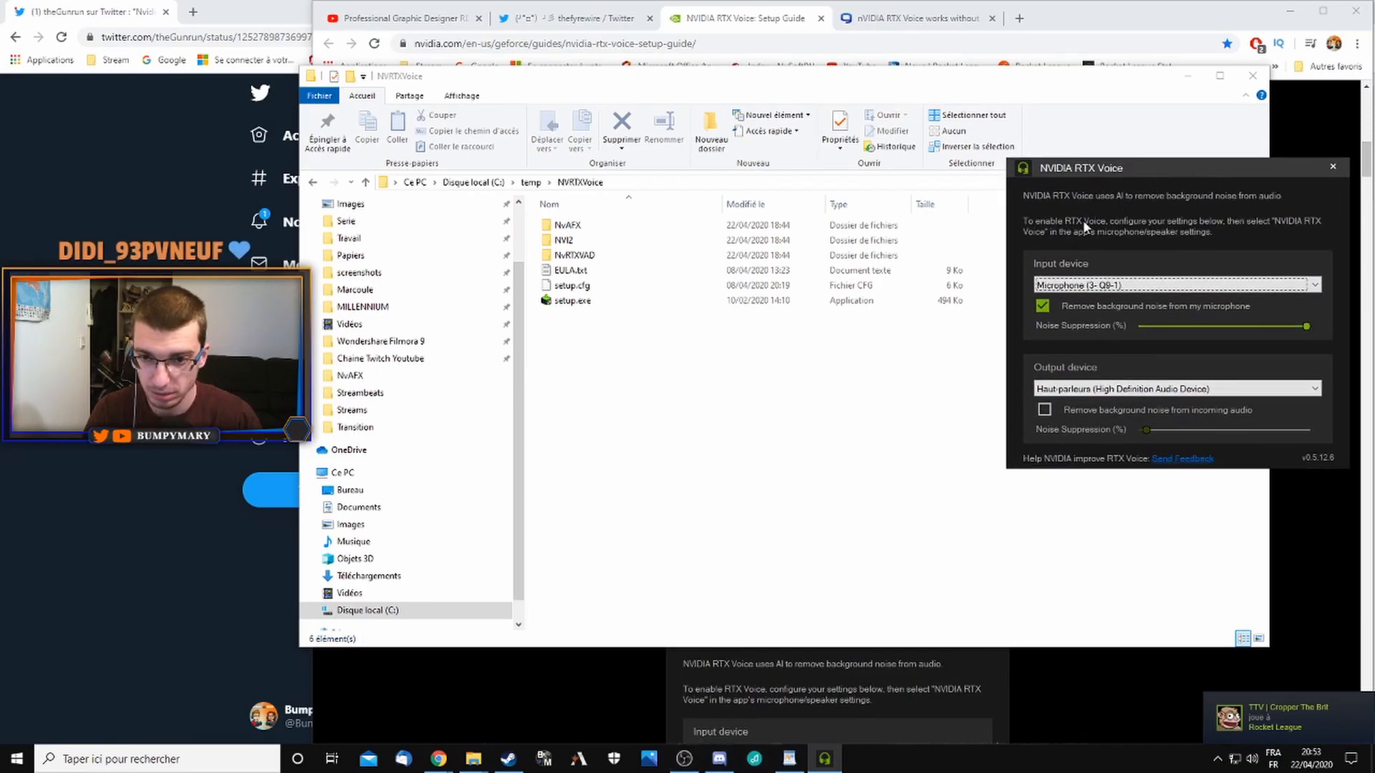
drag(1132, 182, 938, 185)
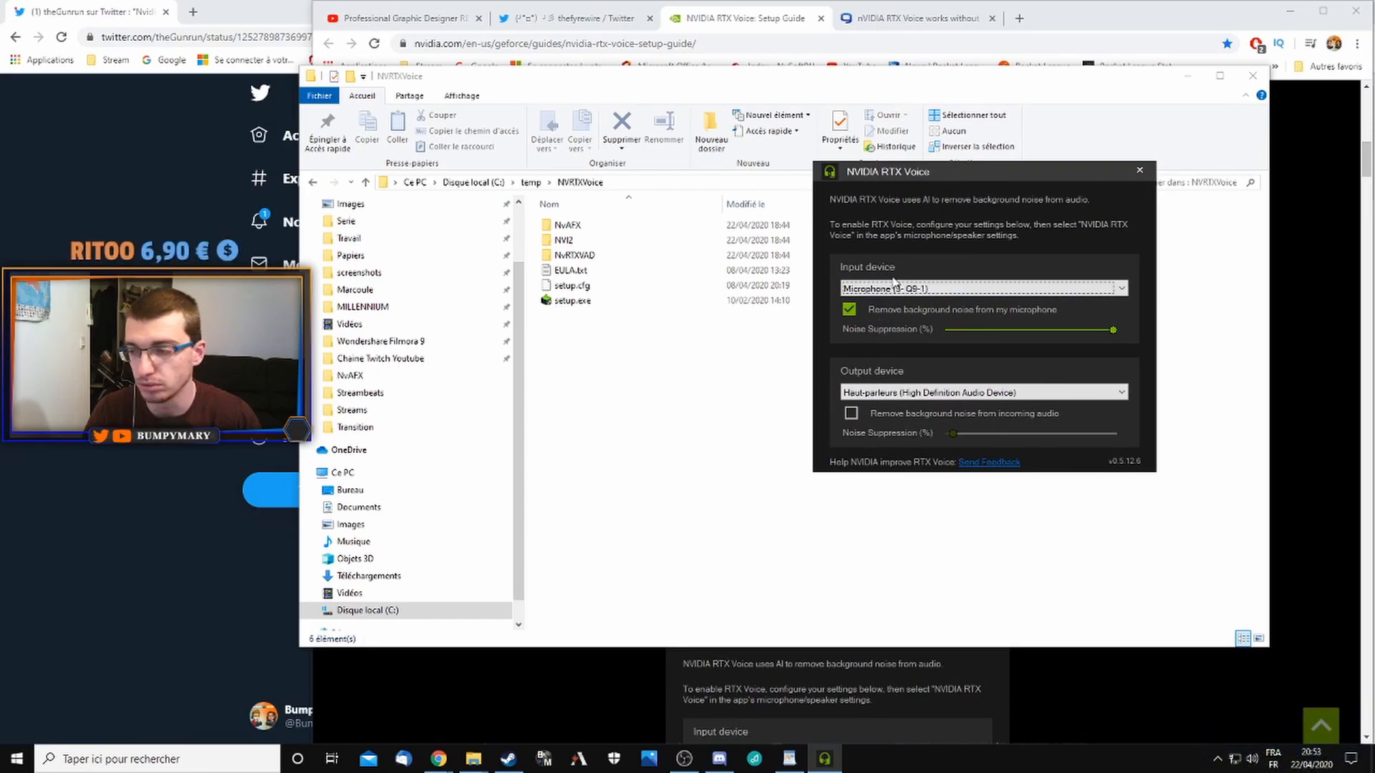
click(904, 287)
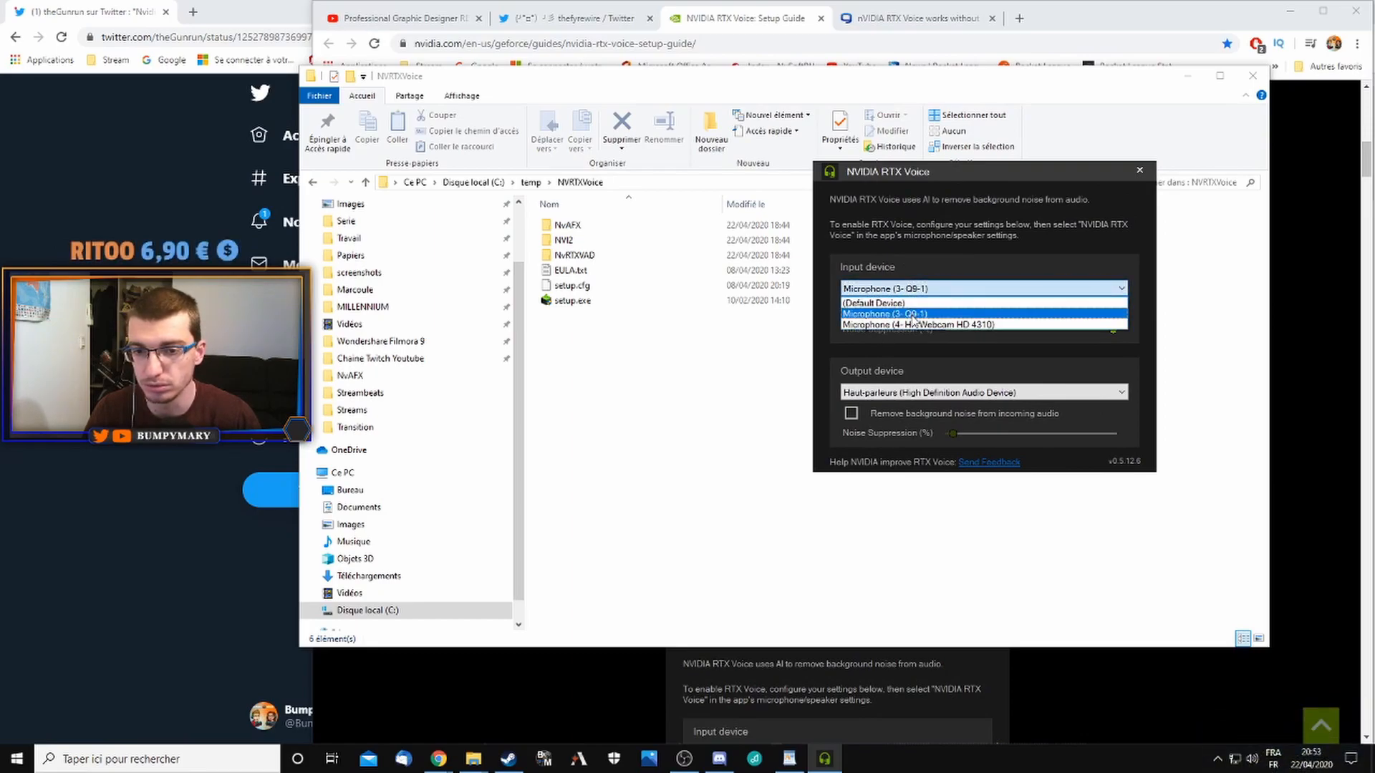
click(913, 315)
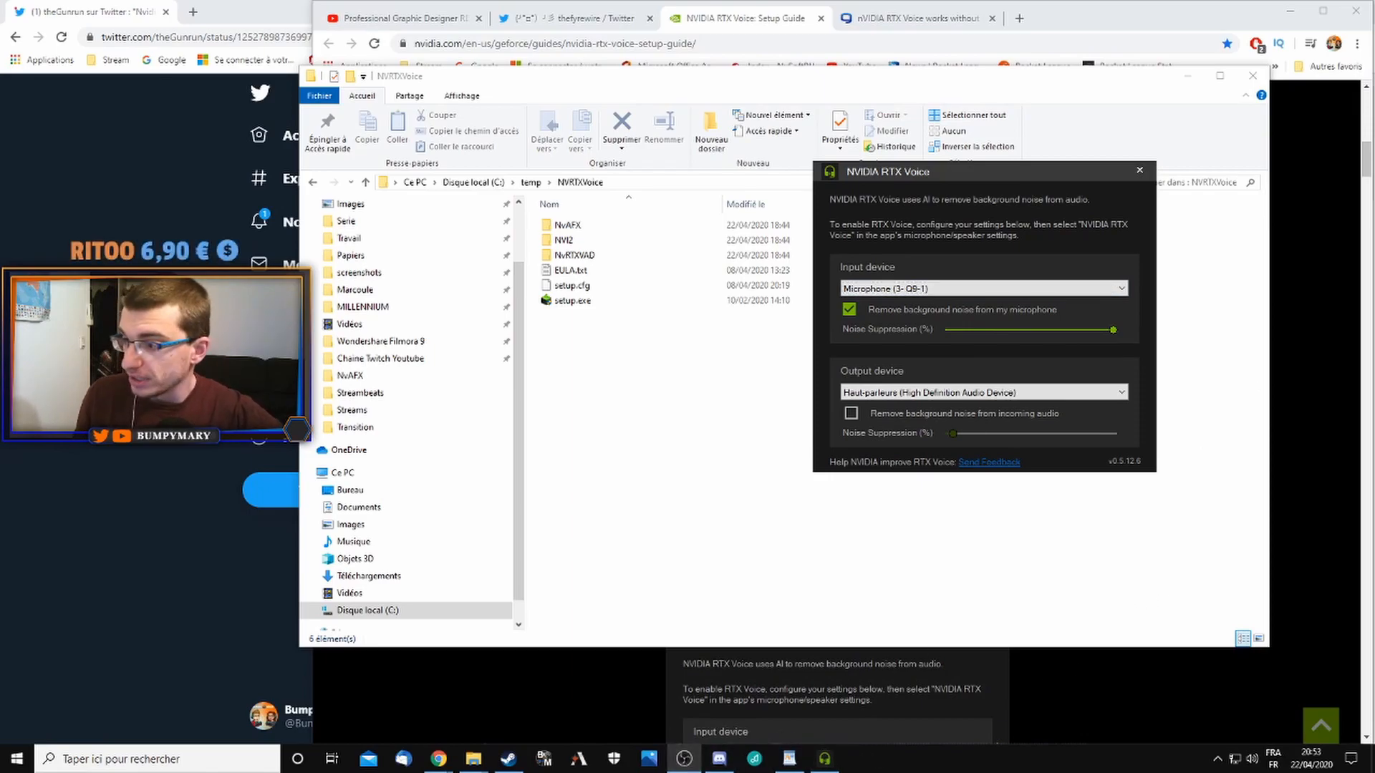
- Switch to OBS and set Mic/Auxiliary Audio to Microphone (NVIDIA RTX Voice) in the audio settings
click(684, 759)
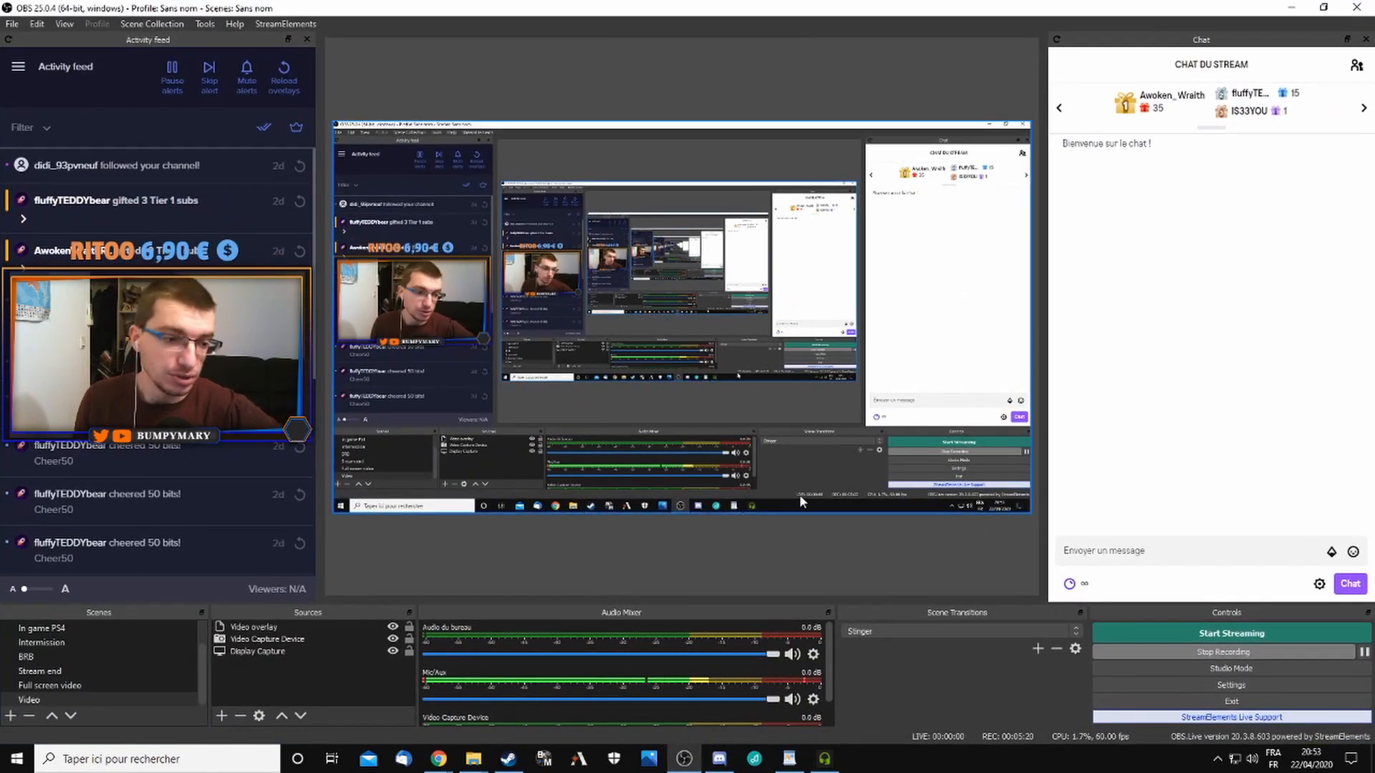
click(1231, 684)
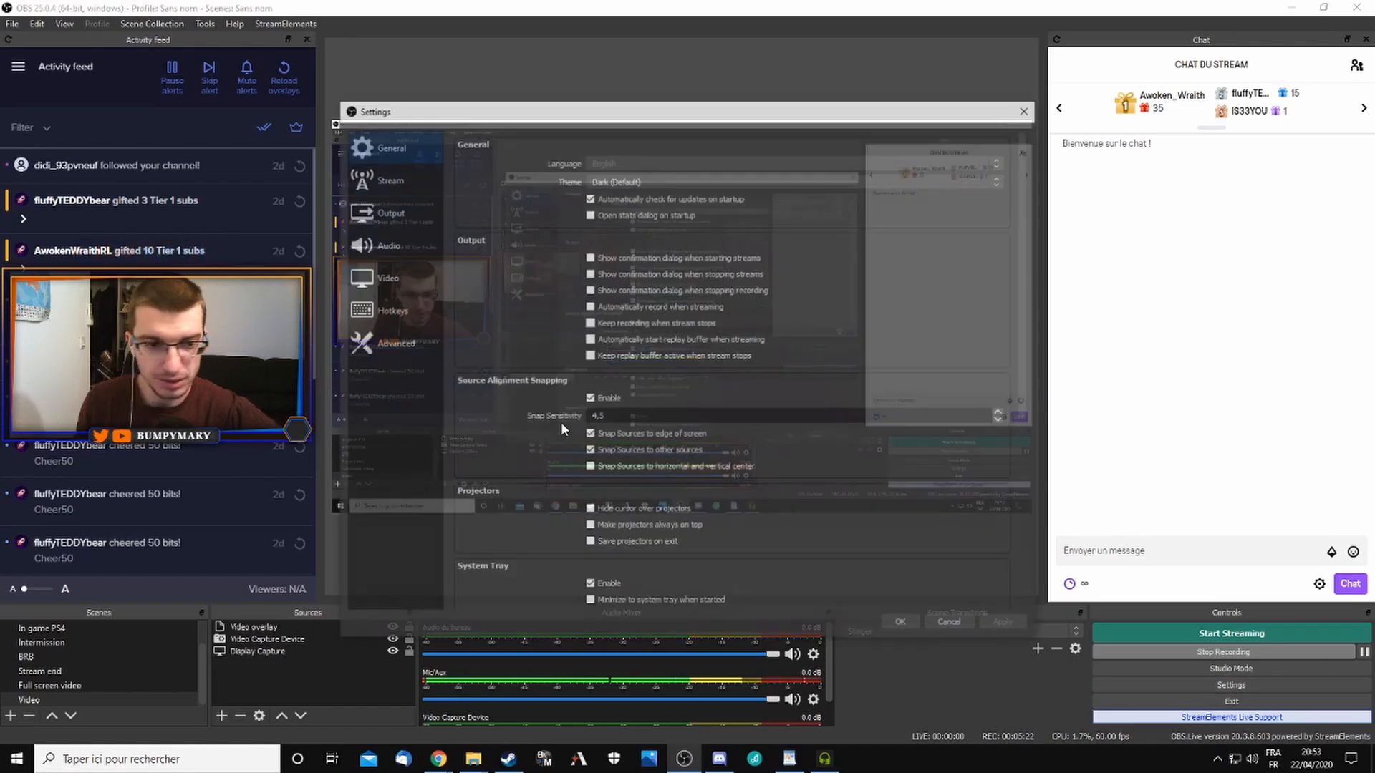
click(376, 241)
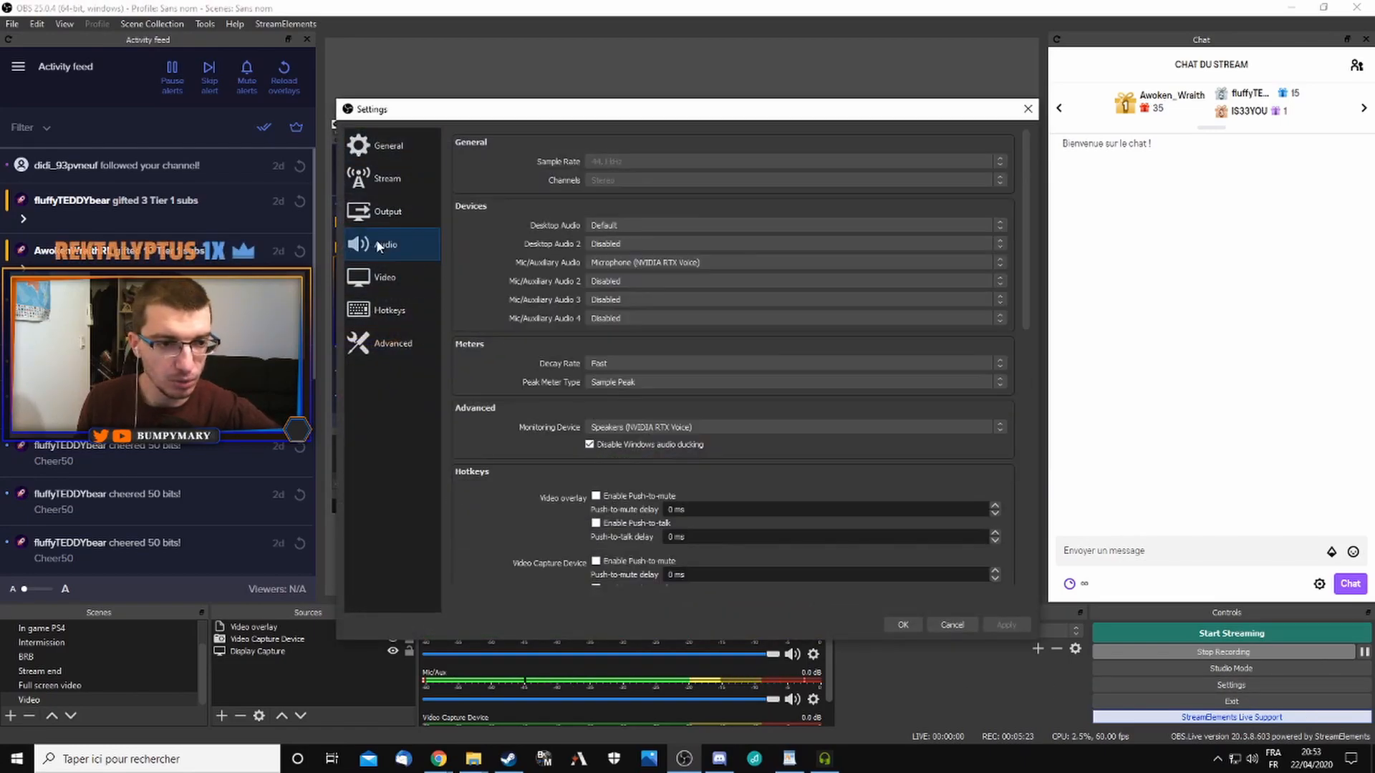
click(700, 264)
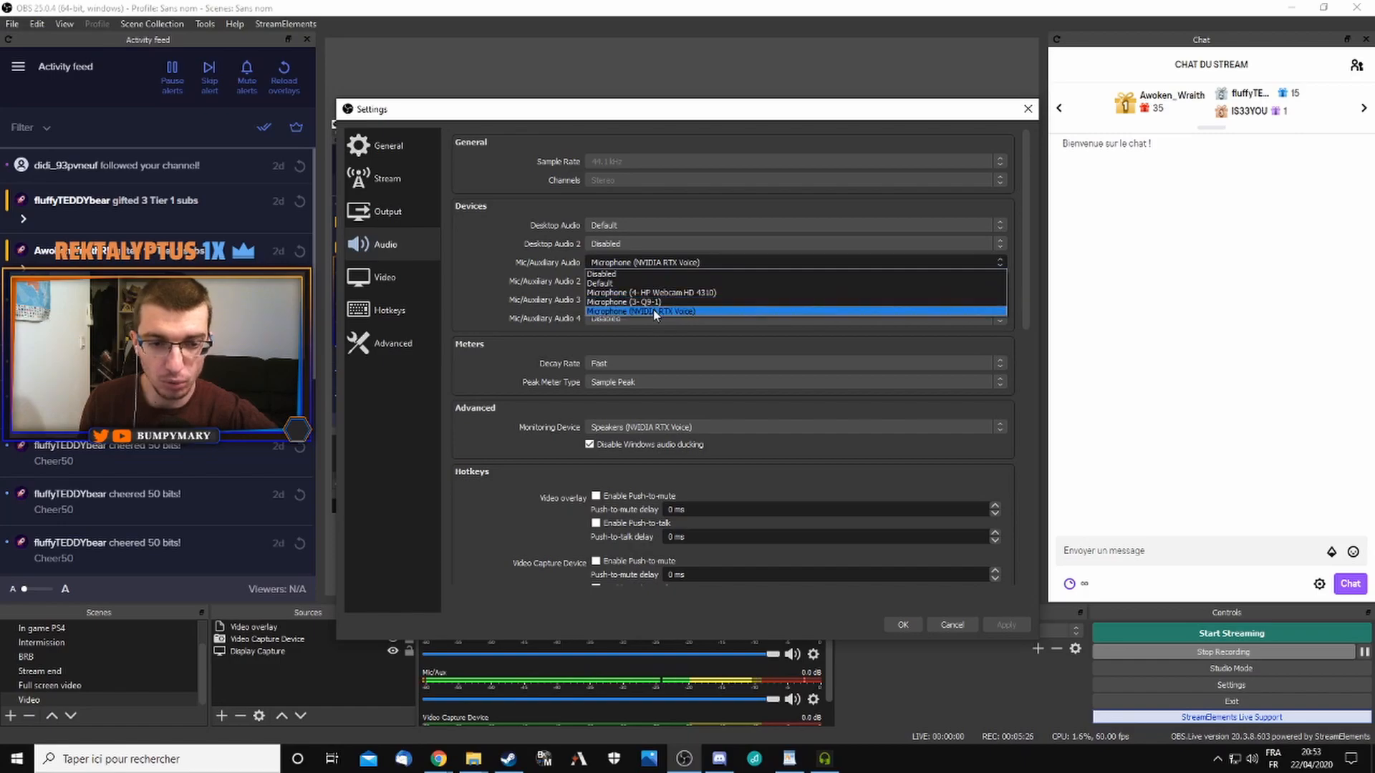
click(690, 312)
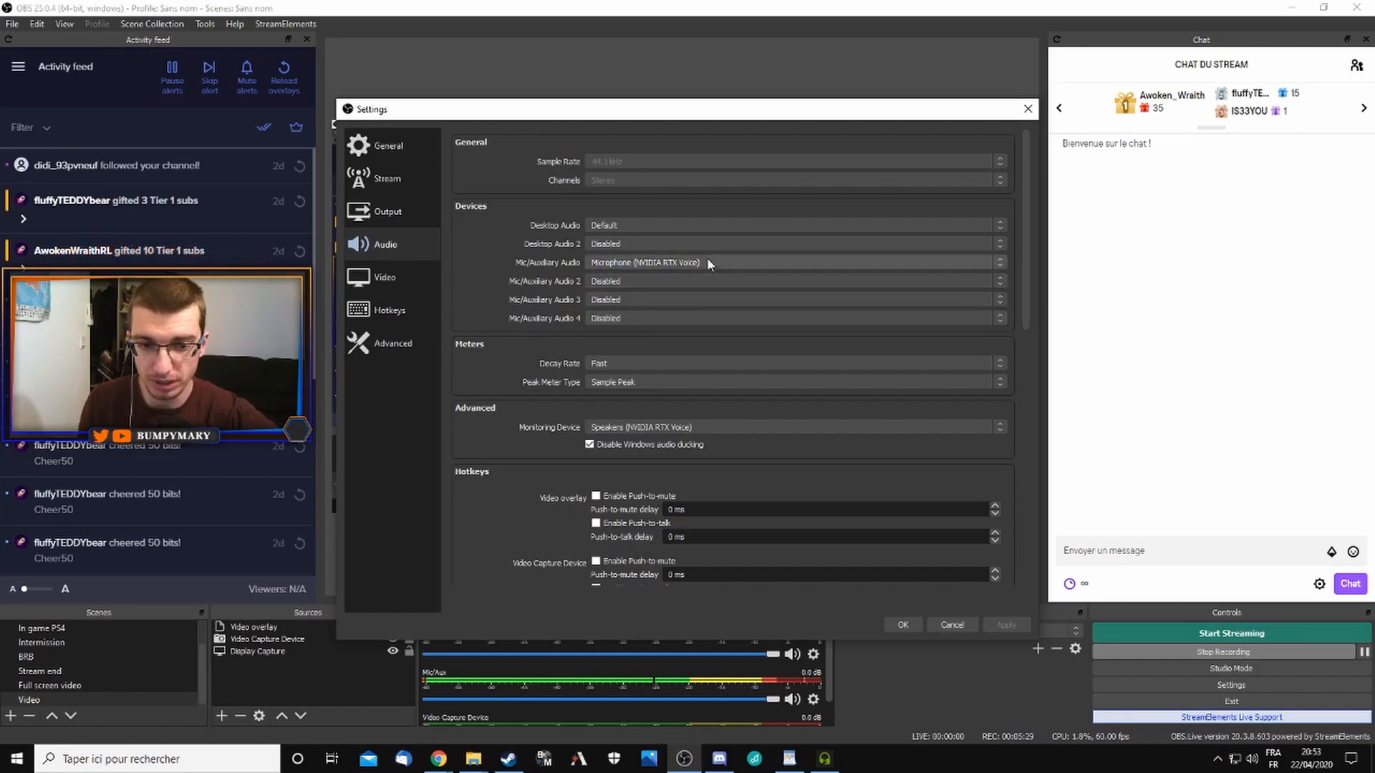
- Keep Speakers (NVIDIA RTX Voice) as the audio monitoring device and confirm the settings
click(751, 427)
click(715, 425)
click(672, 426)
click(672, 427)
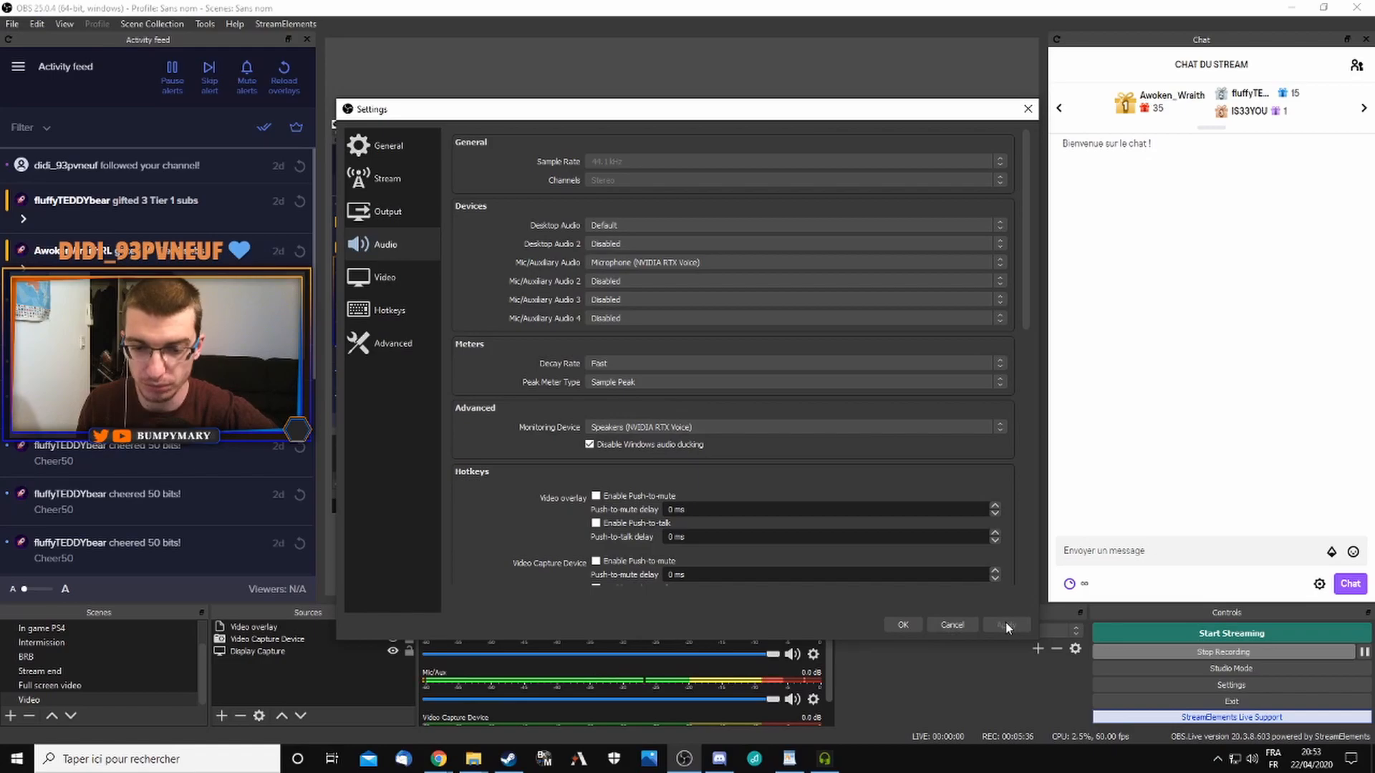
click(908, 625)
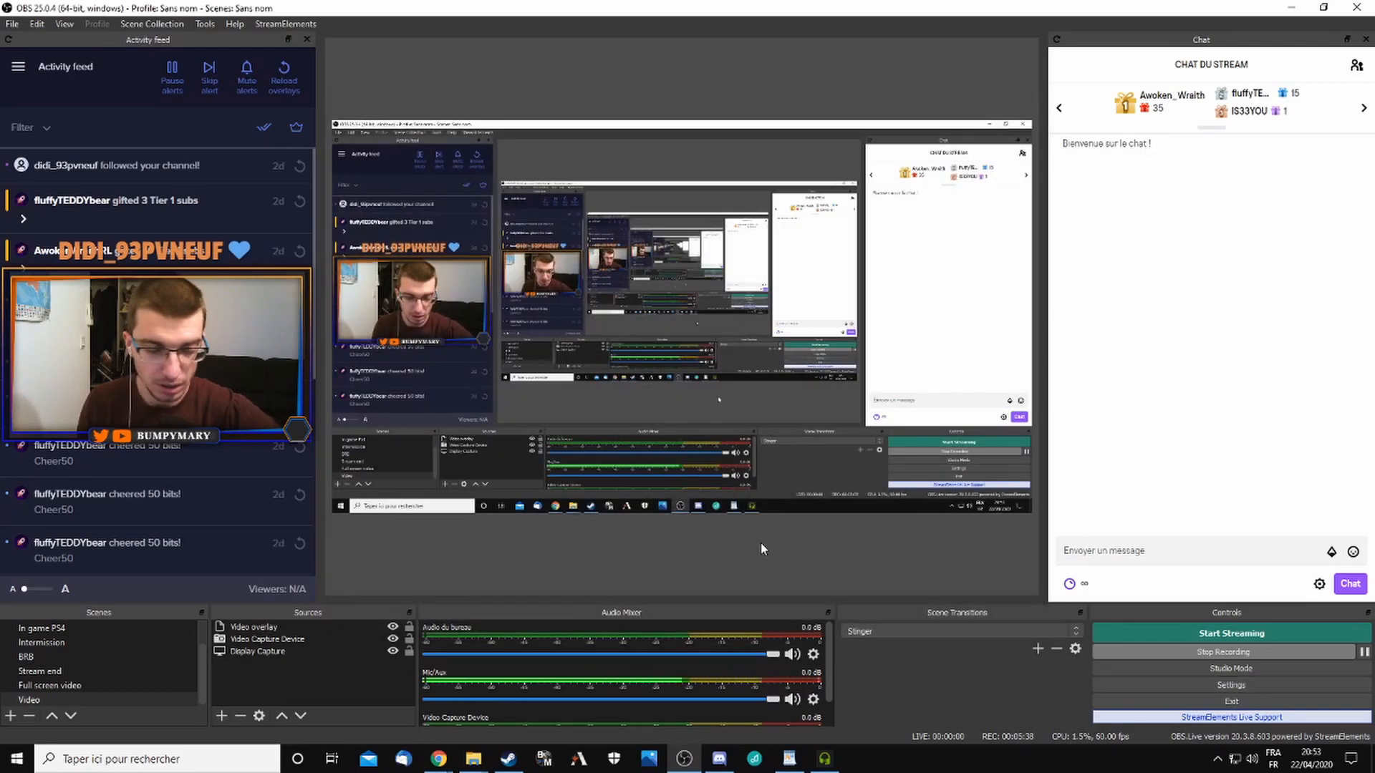
- Disable microphone background noise removal in NVIDIA RTX Voice and return to OBS to test the unfiltered sound
click(824, 759)
drag(1009, 172, 1223, 128)
click(1065, 266)
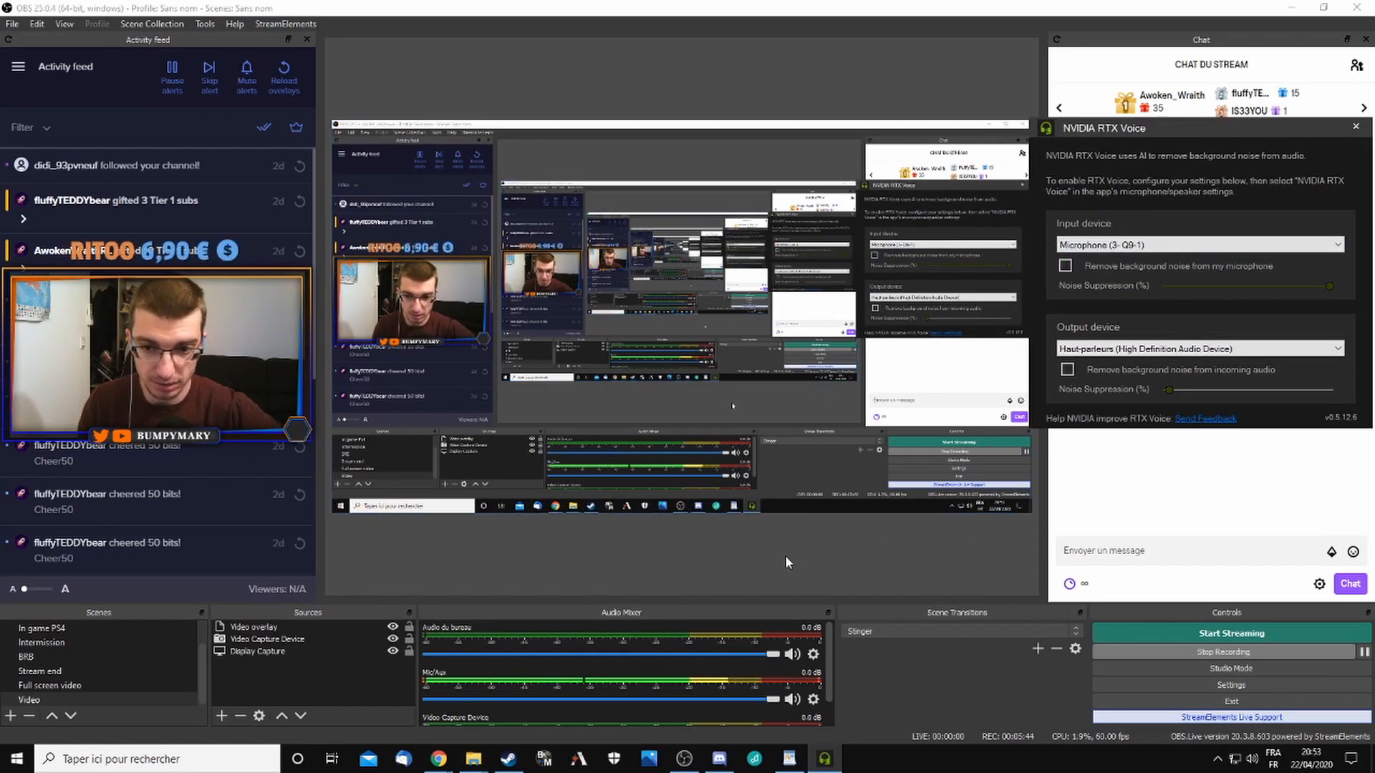
click(713, 571)
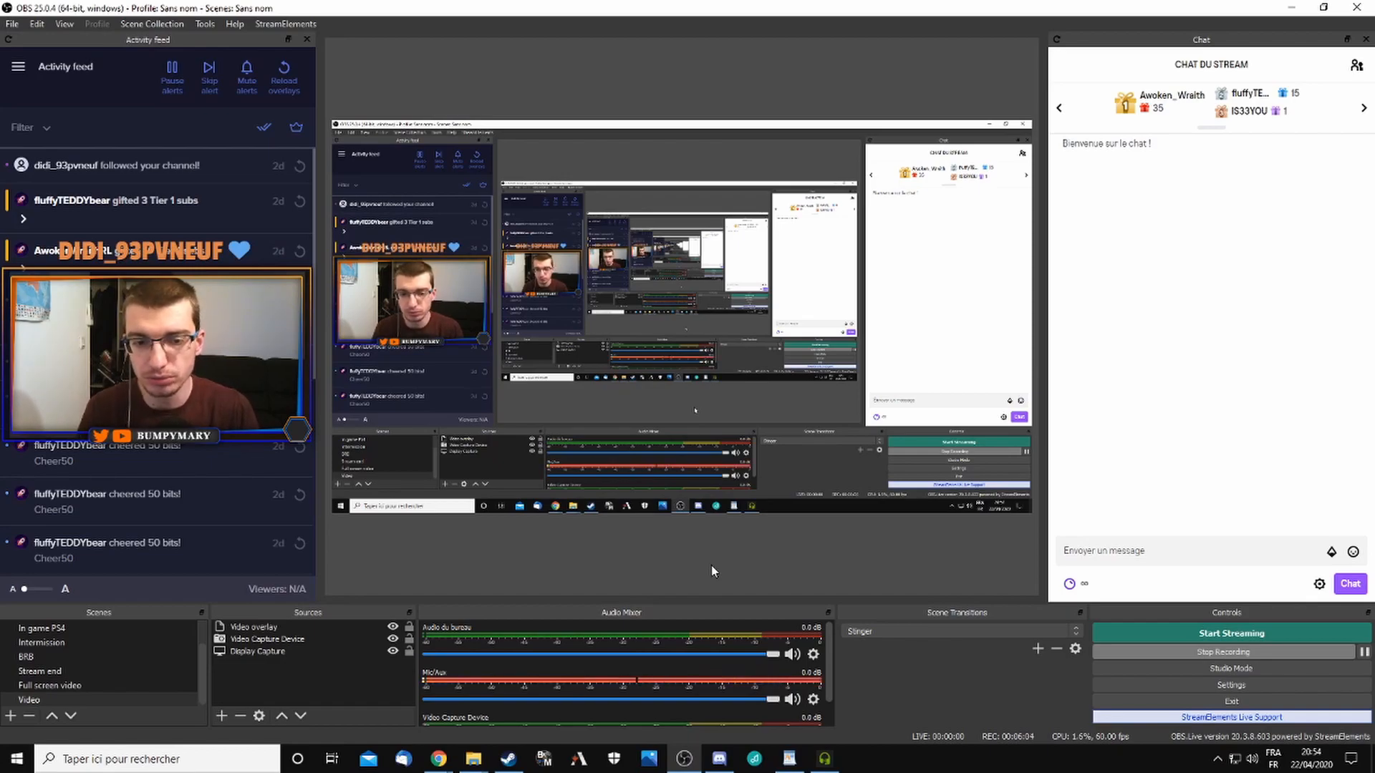
- Enable background noise removal for the microphone again in NVIDIA RTX Voice and return to OBS
click(825, 758)
click(1065, 266)
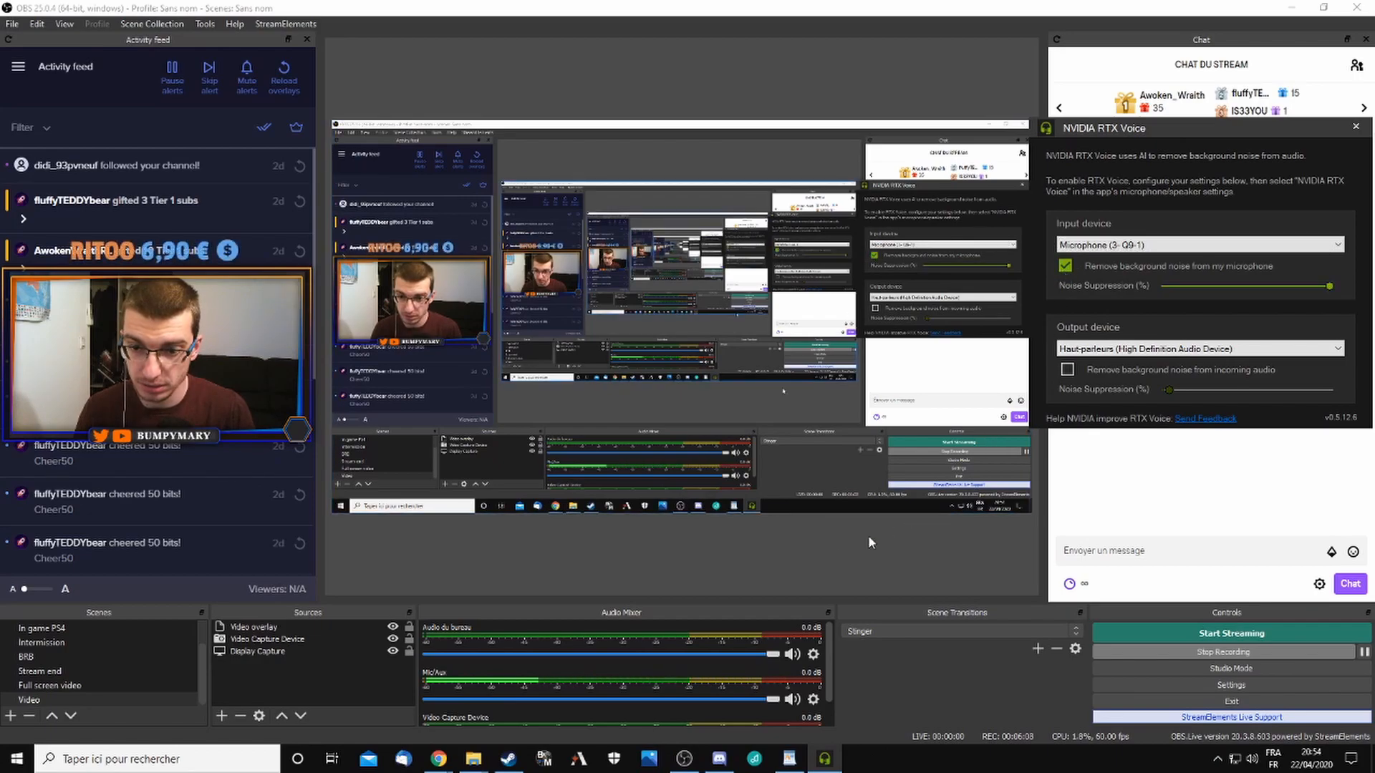
click(776, 550)
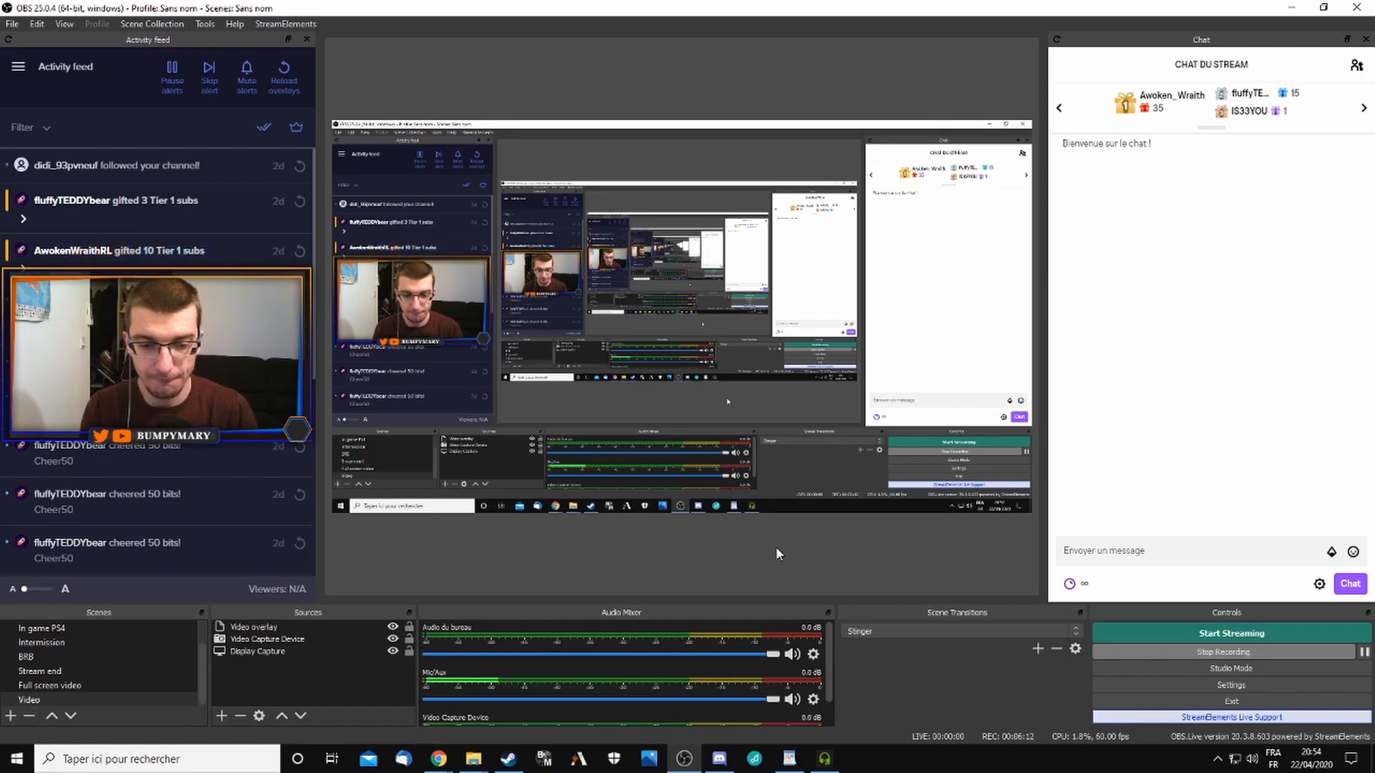
- Fill the stream chat message box with random text to test keyboard noise removal, and clear it without sending
click(1090, 552)
text(jsdfgsdhfsdfjhsdgfhgsdfhgdhgsdhgfsdhgfsdhg)
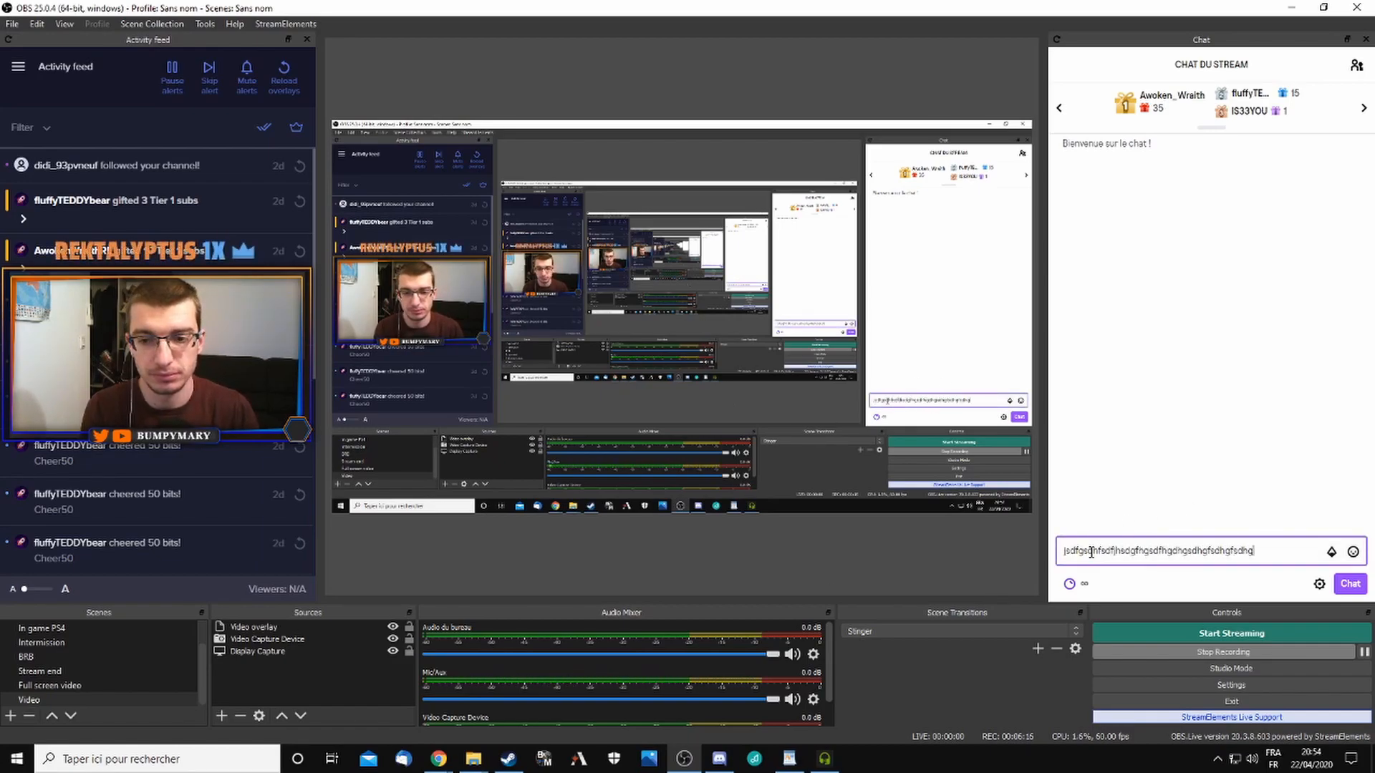
text(fjdhsgfjhsdgfhgsdhgfjgsjh)
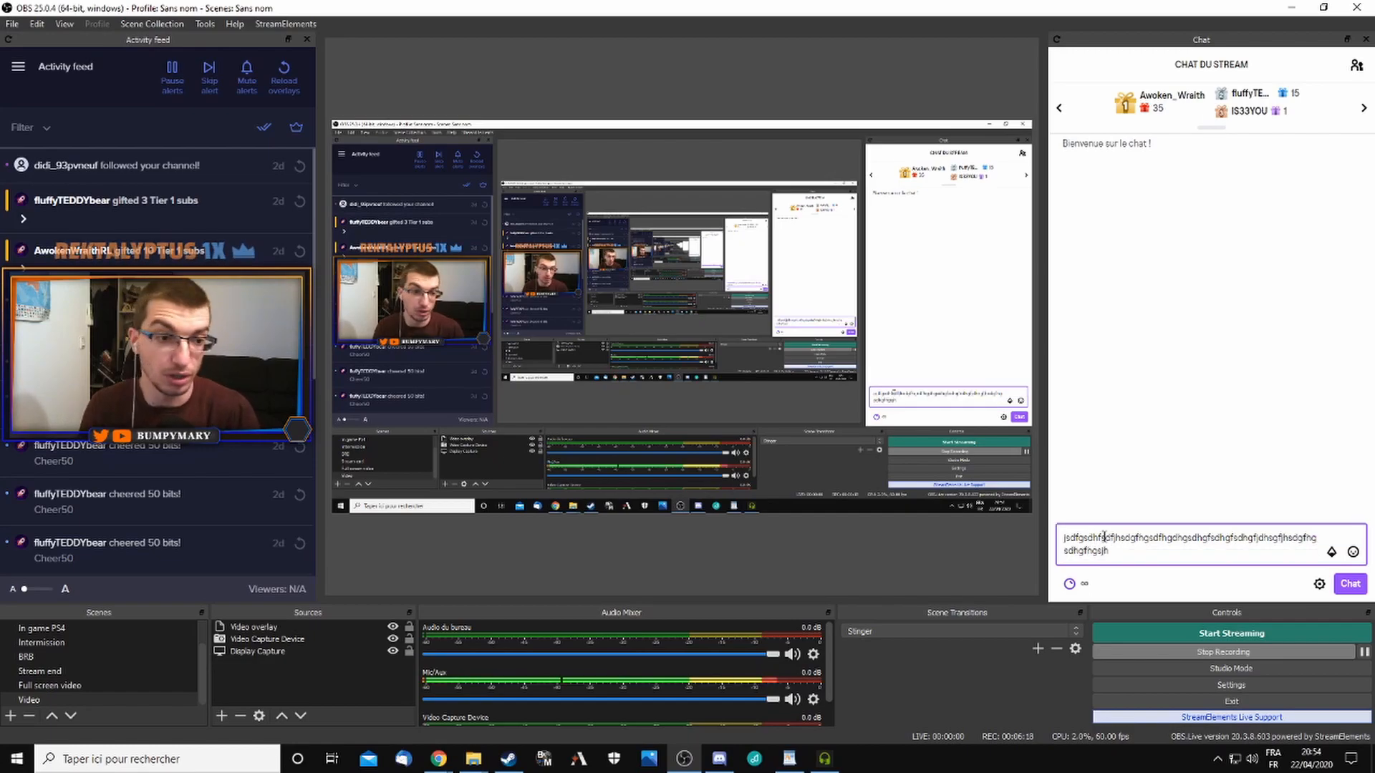
key(ctrl+a)
key(BackSpace)
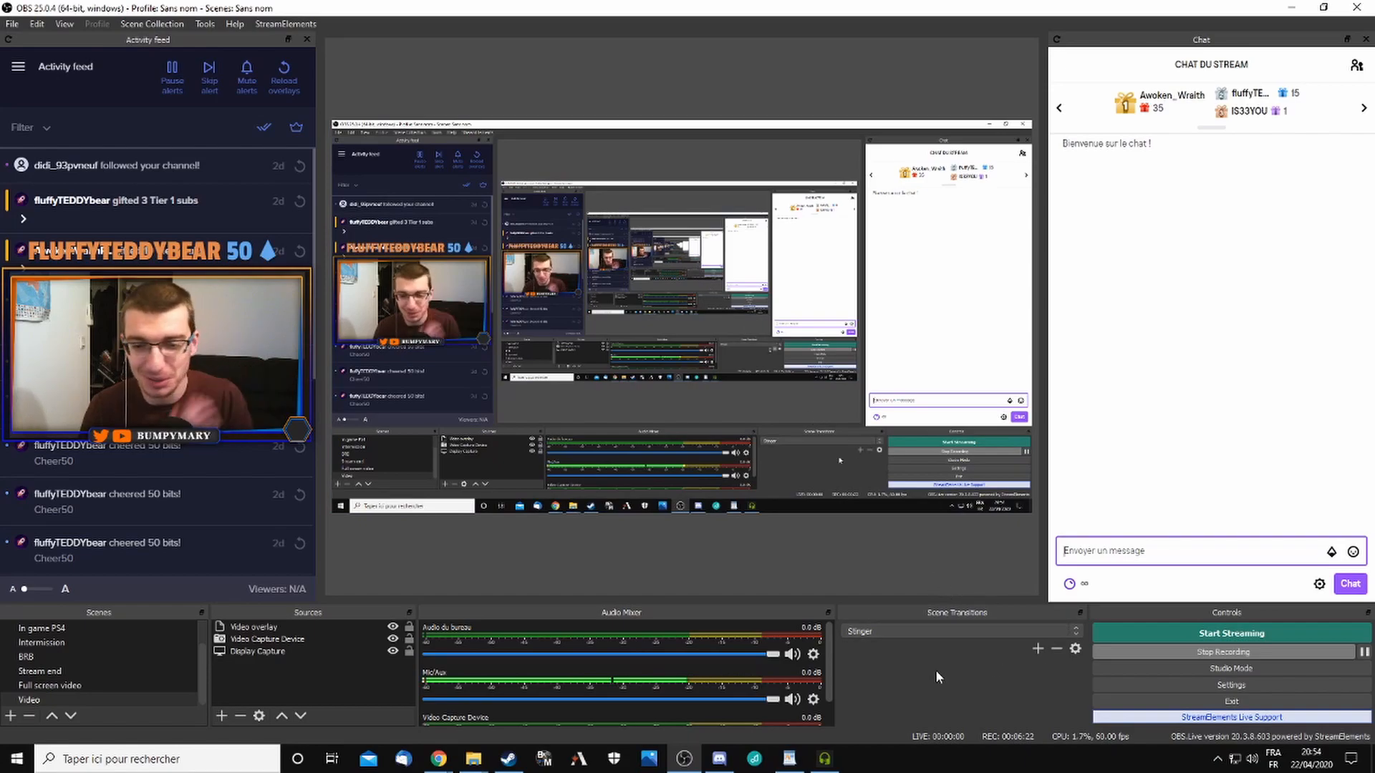
- Bring the NVIDIA RTX Voice window back up over OBS to show its noise removal settings
click(824, 758)
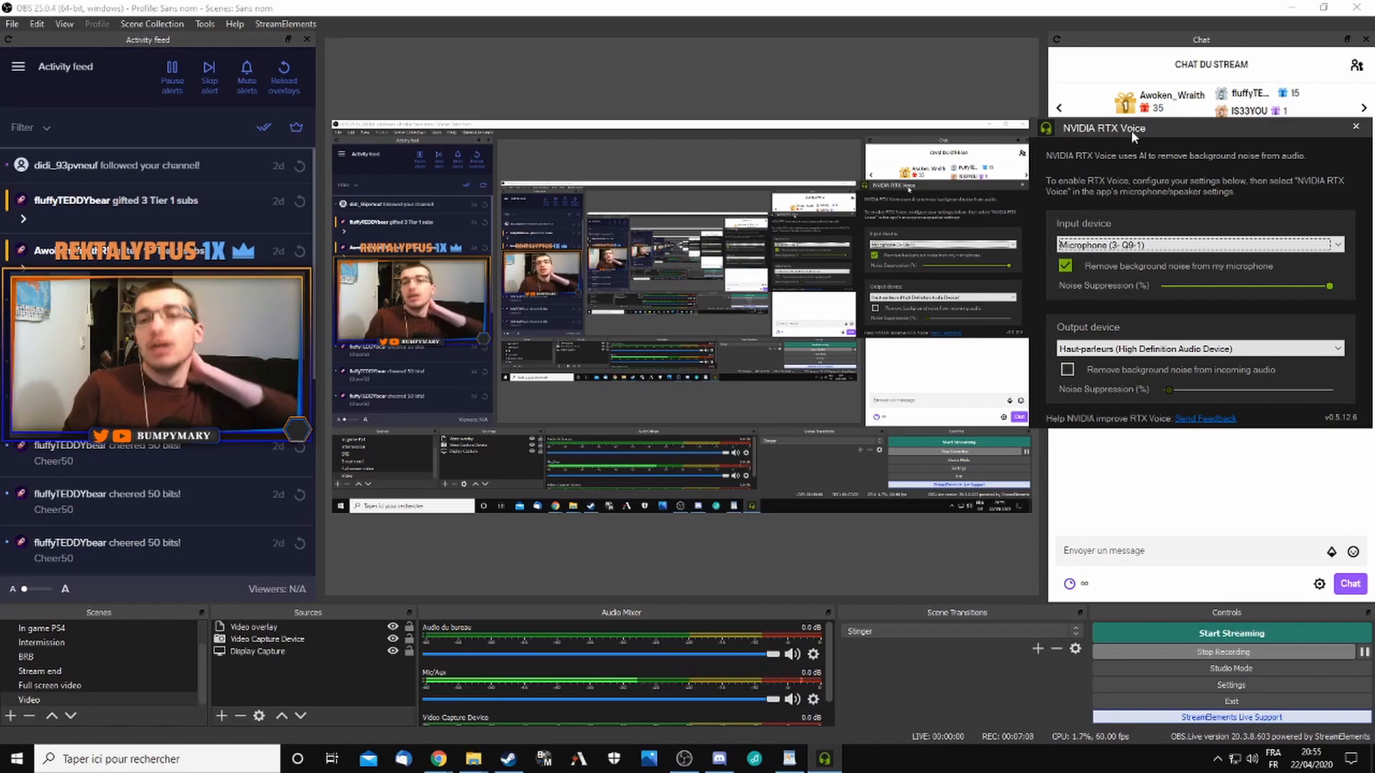
drag(1127, 132, 1107, 131)
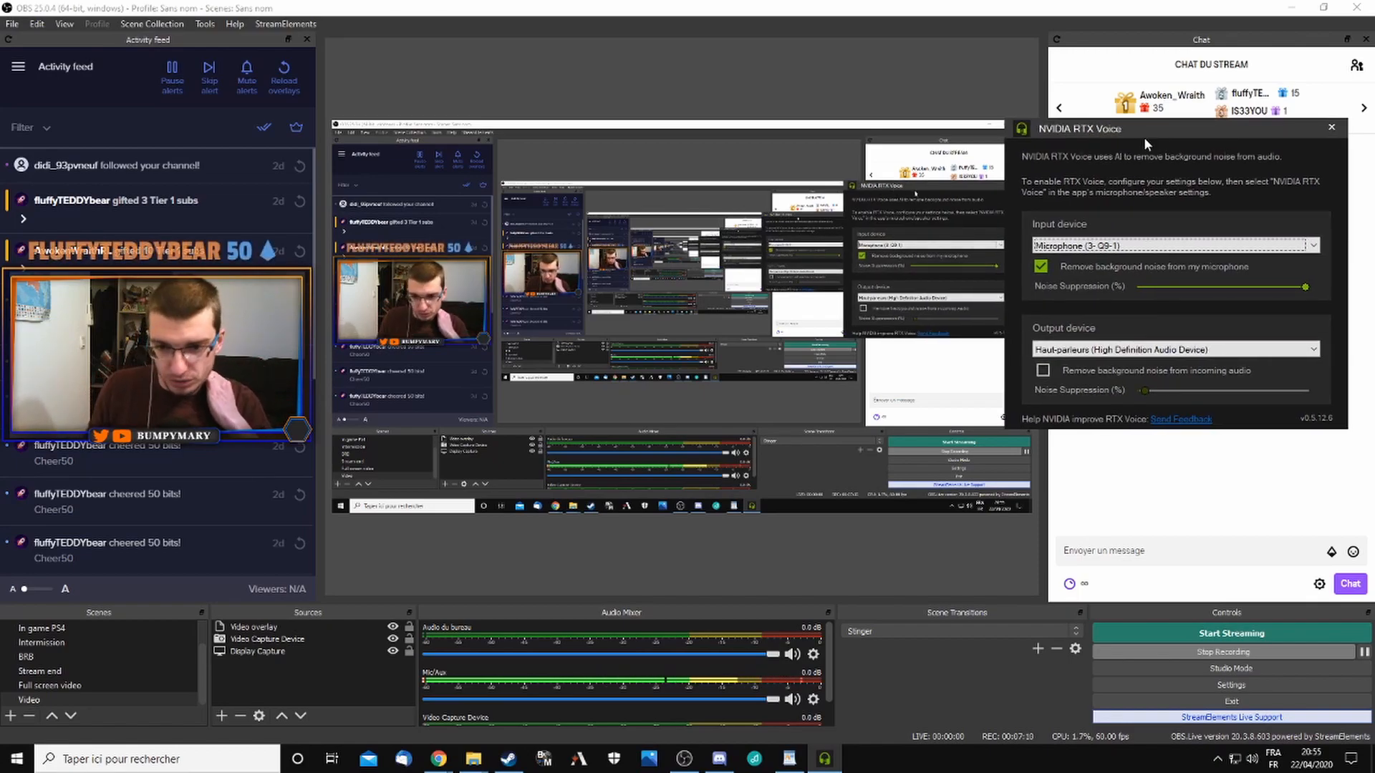